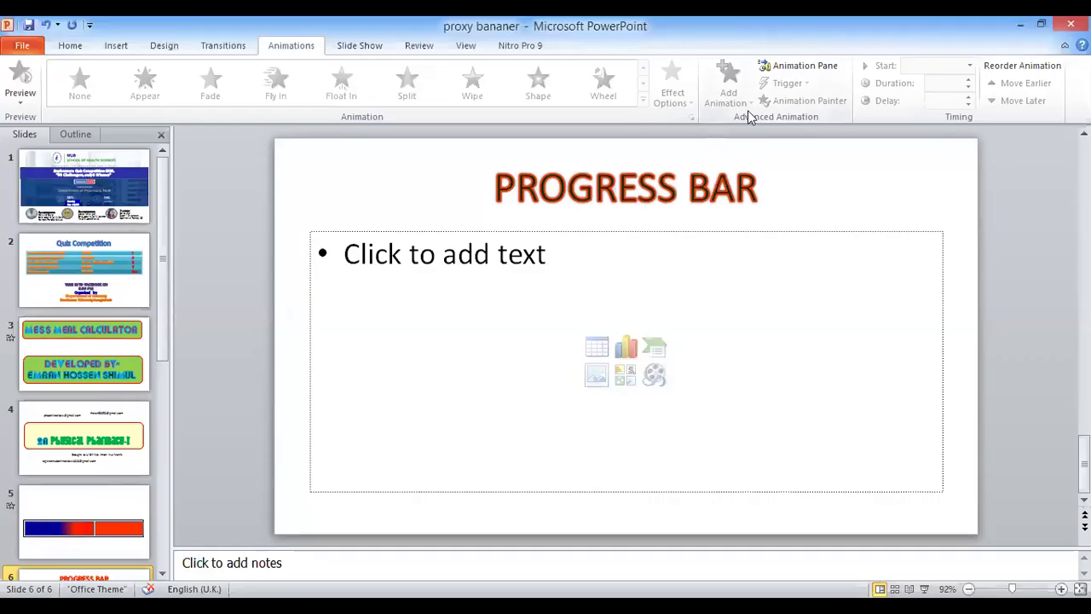
# - Delete the empty content placeholder on slide 6 and draw a rectangle about 15.4 cm wide and 2.4 cm high below the title
pyautogui.click(692, 230)
pyautogui.press('Delete')
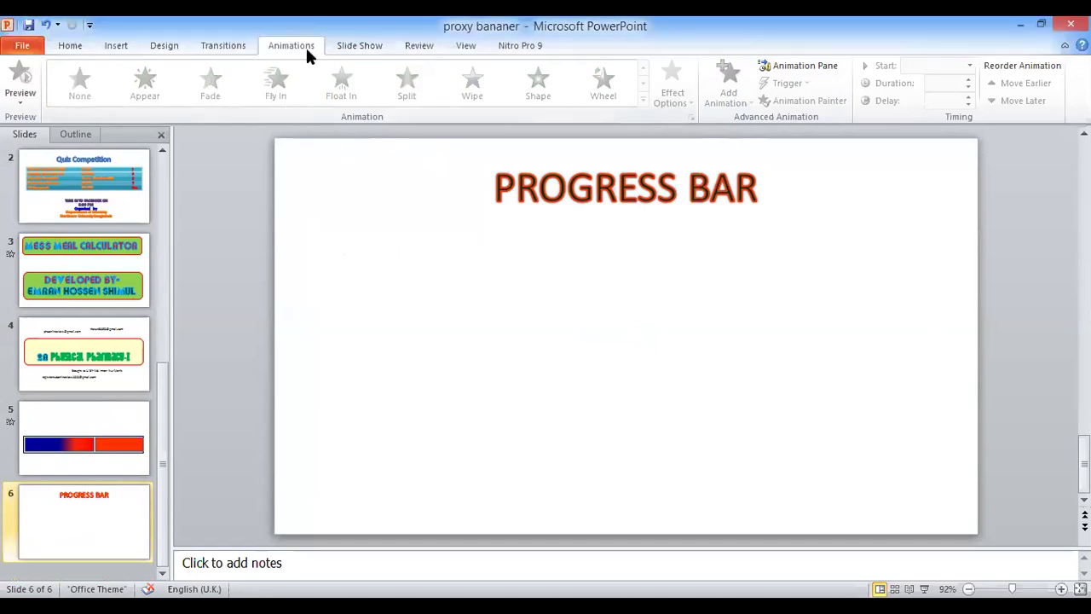
pyautogui.click(223, 48)
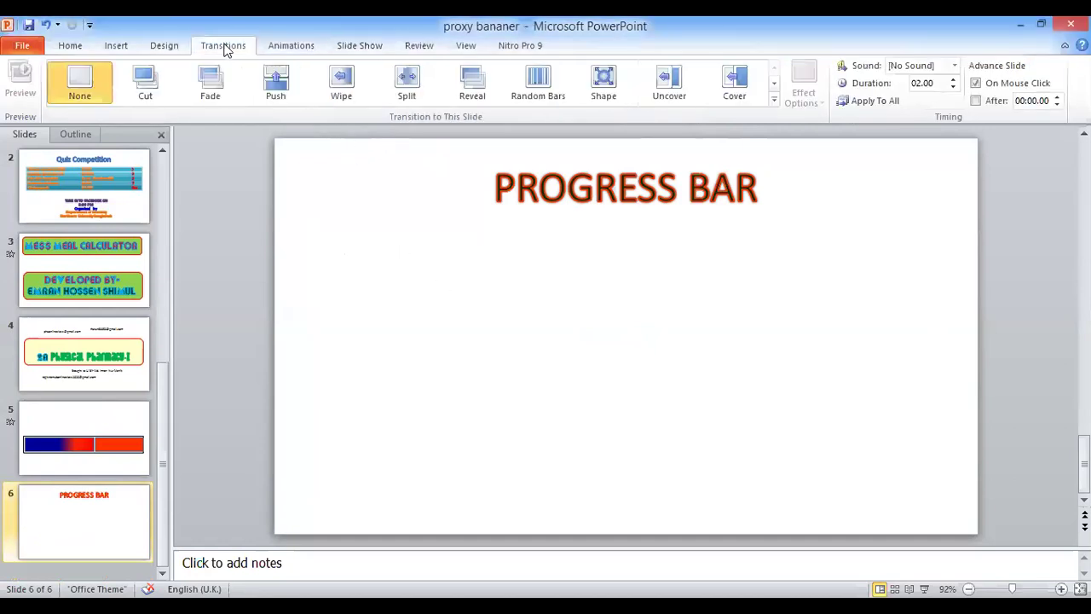
pyautogui.click(174, 45)
pyautogui.click(116, 47)
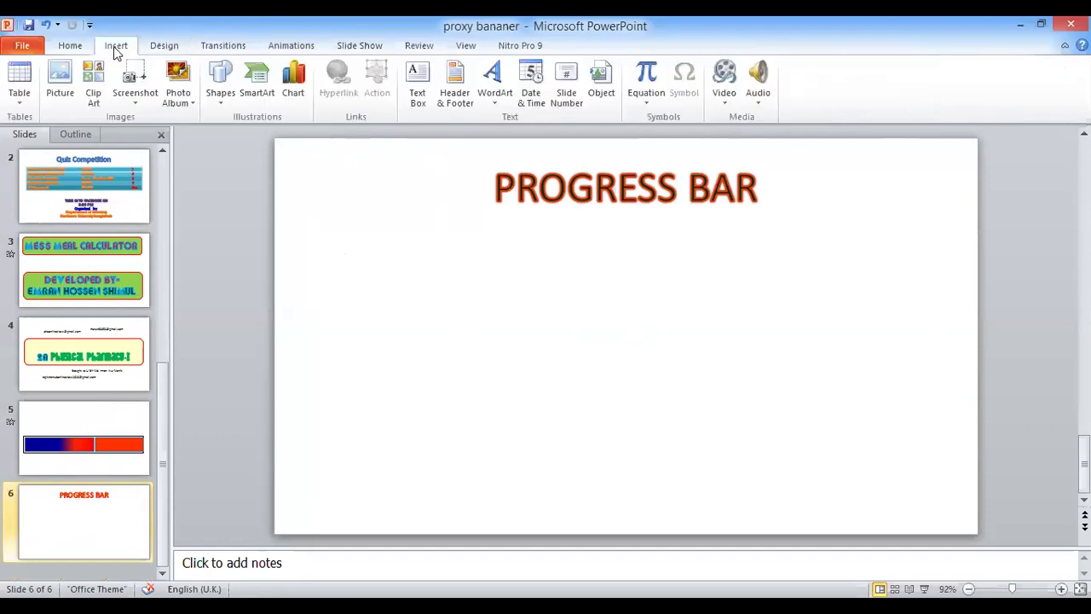
pyautogui.click(219, 102)
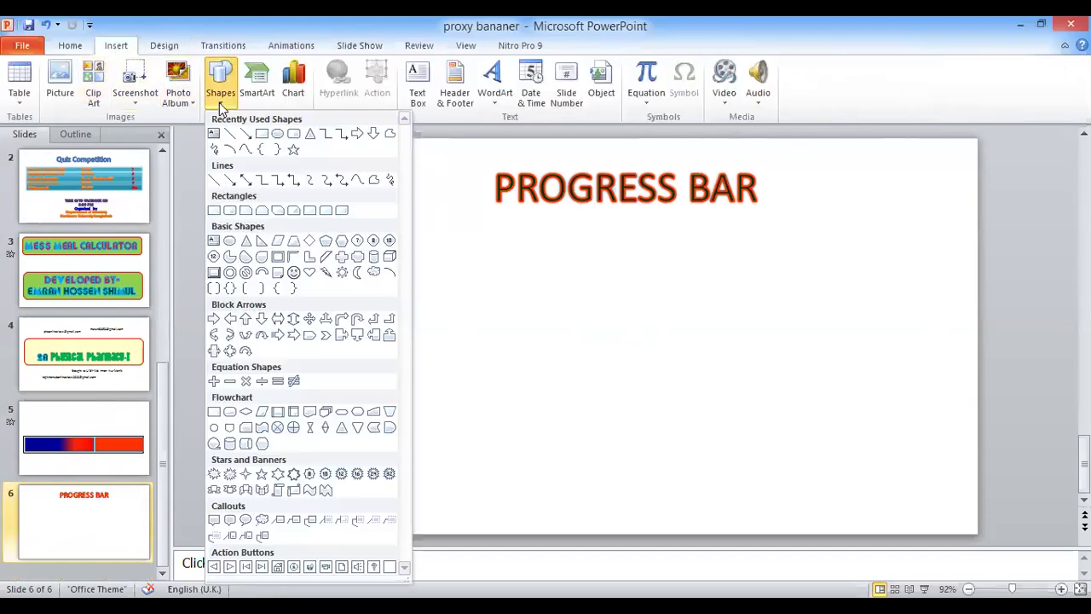
pyautogui.click(262, 134)
pyautogui.moveTo(293, 264)
pyautogui.mouseDown()
pyautogui.moveTo(412, 319)
pyautogui.moveTo(721, 332)
pyautogui.mouseUp()
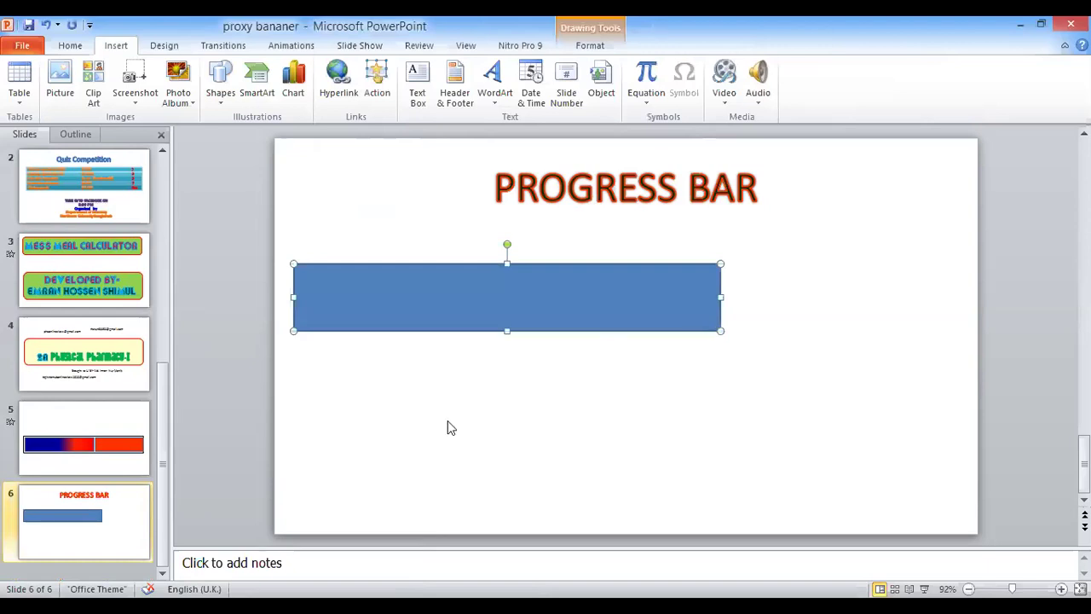
# - Draw a rectangle about 7.4 by 2.4 cm to the right of the first, and another about 24.4 by 3.8 cm beneath both
pyautogui.click(221, 95)
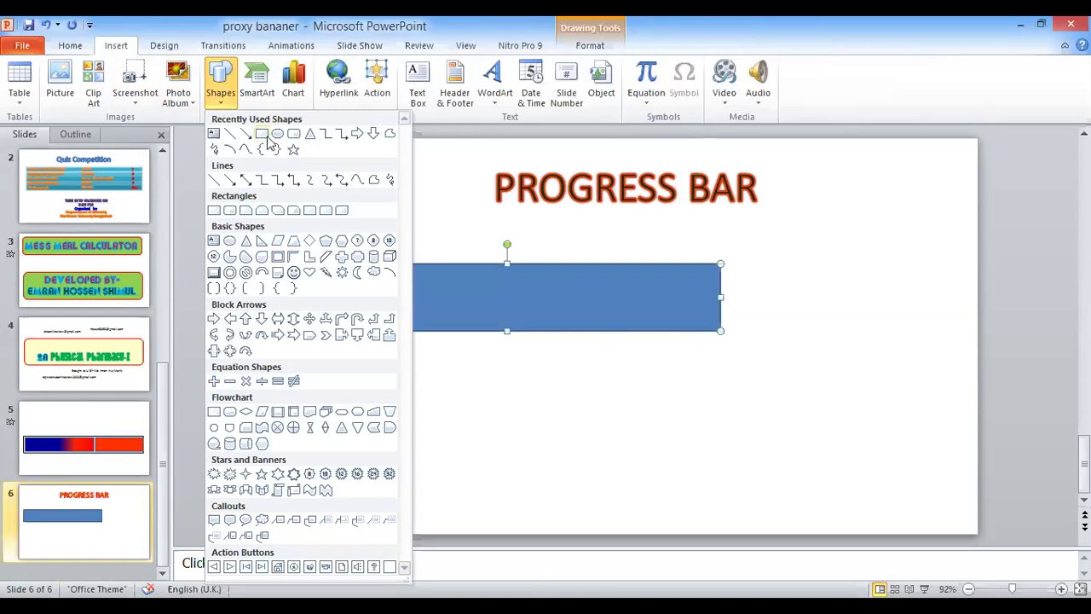
pyautogui.click(261, 134)
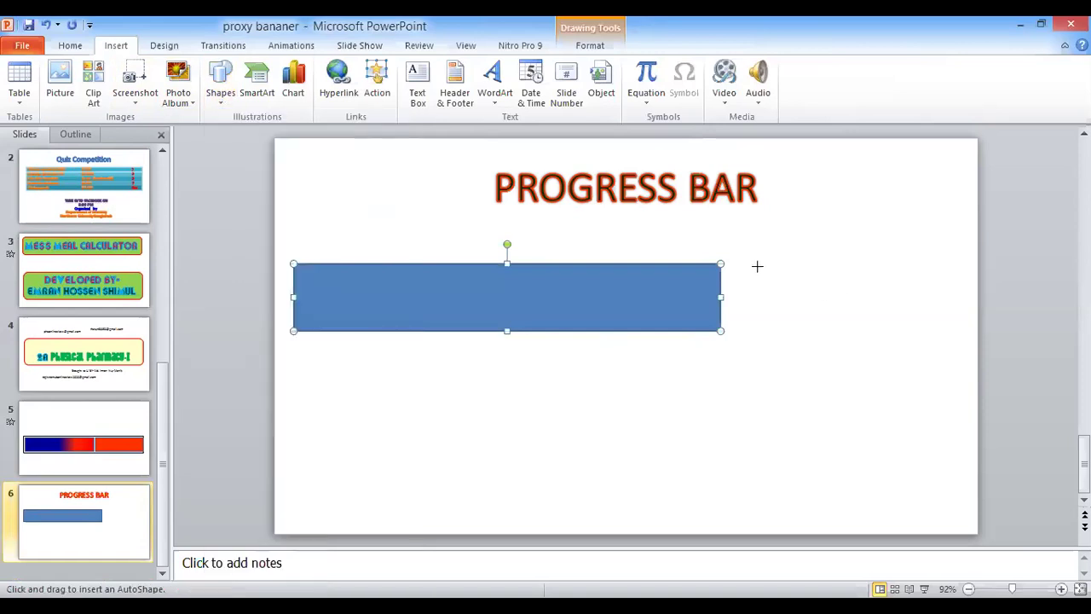
pyautogui.moveTo(753, 263); pyautogui.dragTo(959, 331)
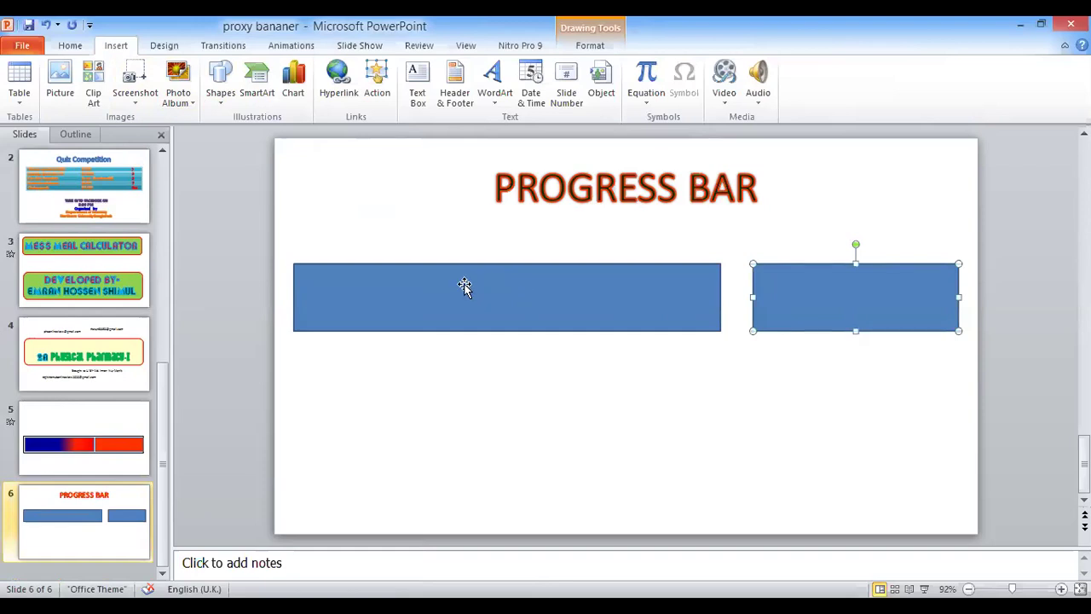
pyautogui.click(223, 100)
pyautogui.click(216, 210)
pyautogui.moveTo(293, 369); pyautogui.dragTo(971, 475)
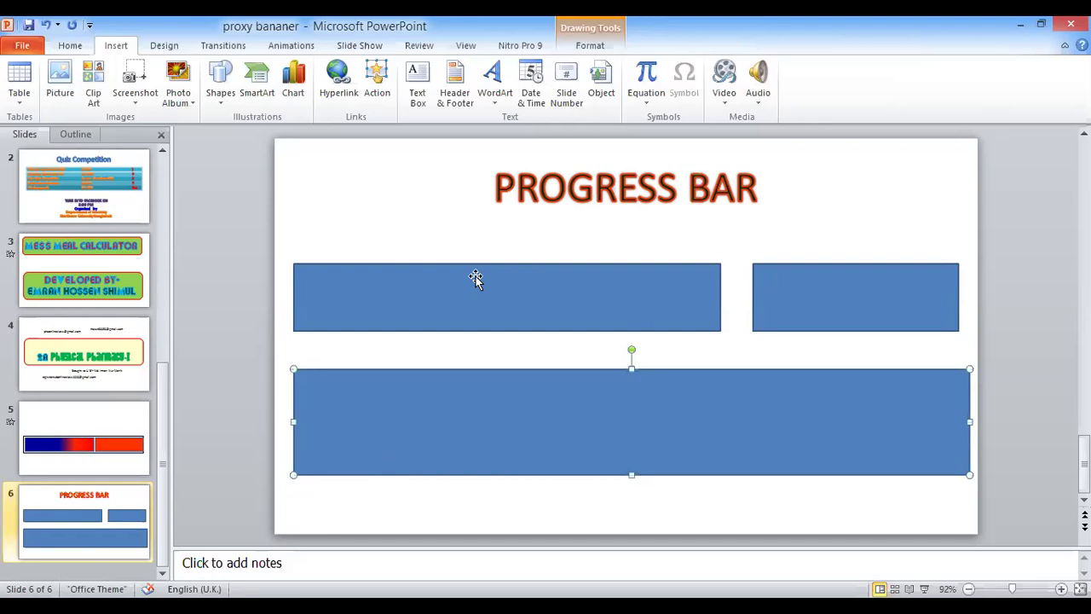
# - Apply the white shape style with a red outline to the large rectangle beneath the two bars
pyautogui.click(588, 45)
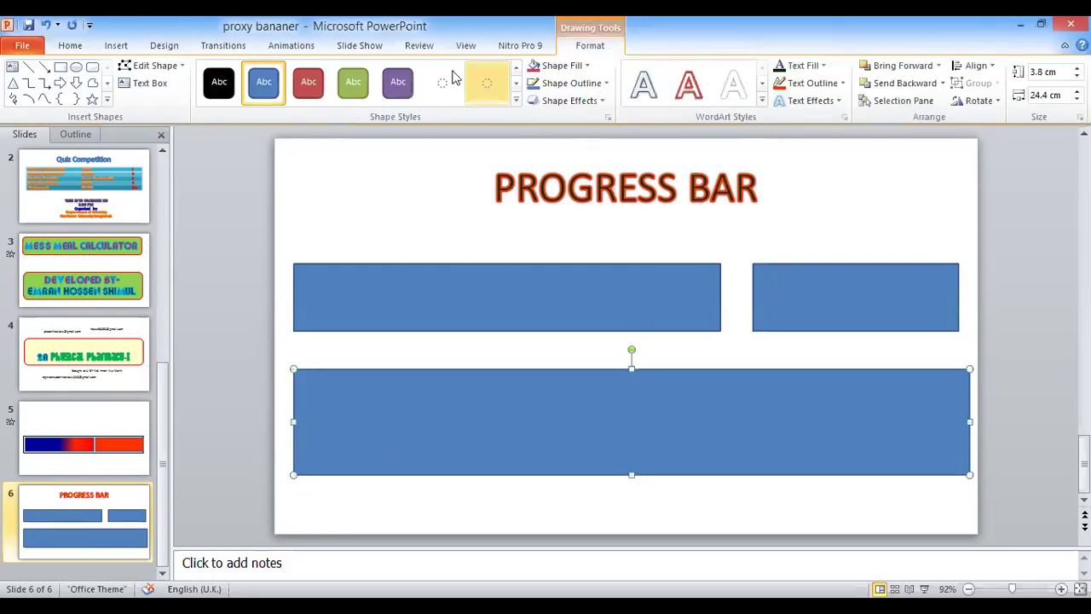
pyautogui.click(515, 101)
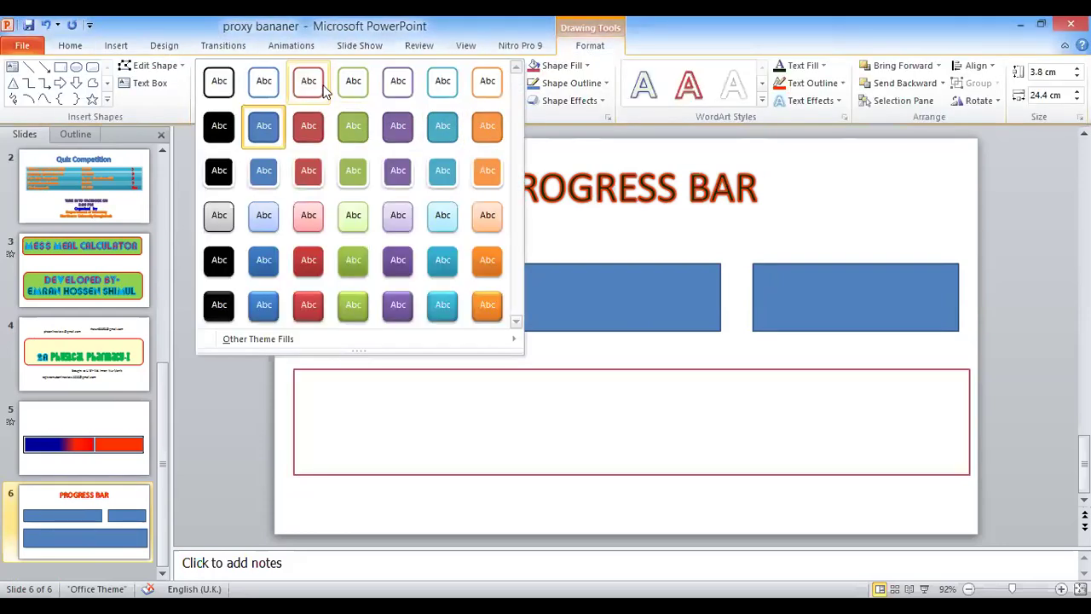
pyautogui.click(324, 91)
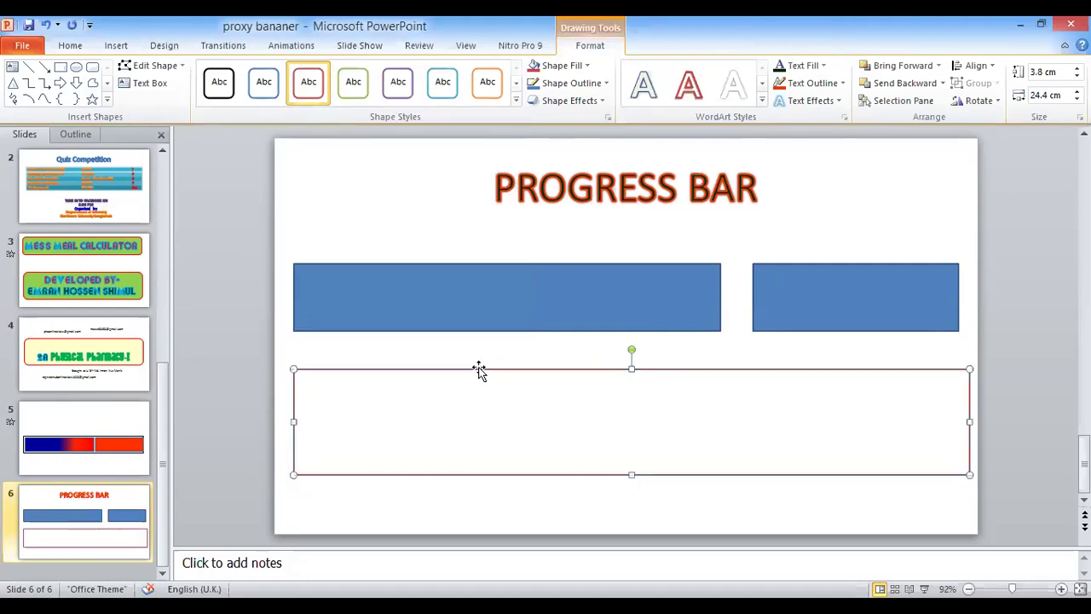
# - Fill the long upper rectangle with the recently used dark blue and give it a Wipe animation
pyautogui.click(486, 315)
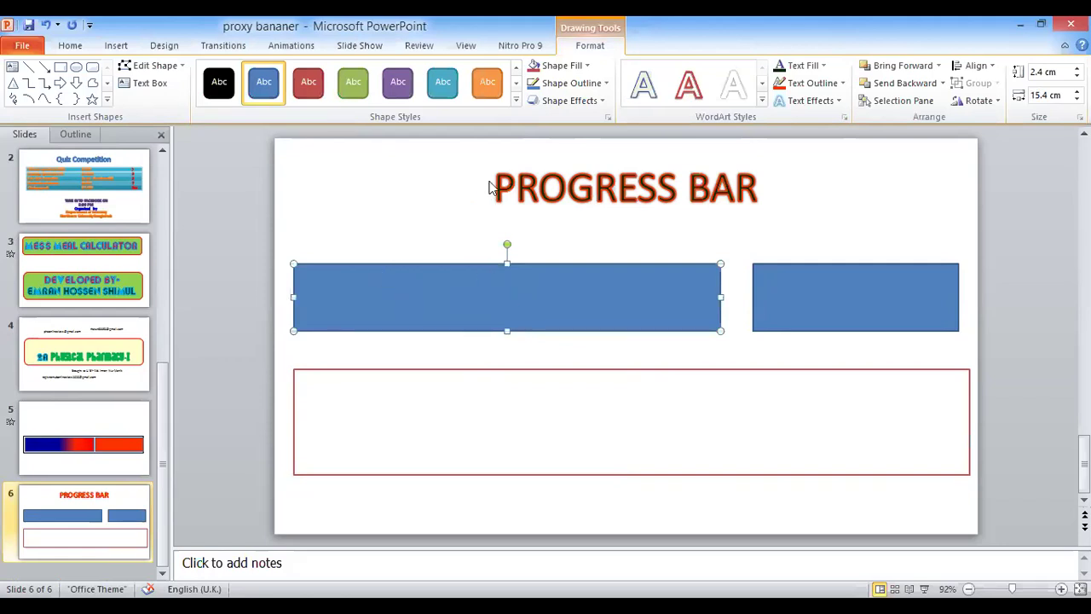
pyautogui.click(586, 66)
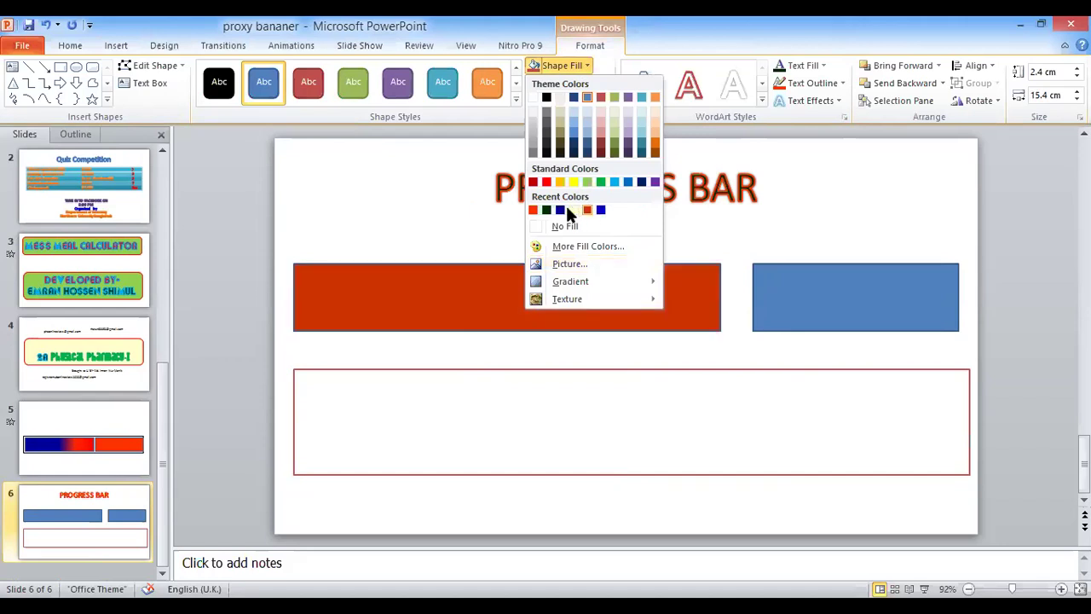
pyautogui.click(560, 210)
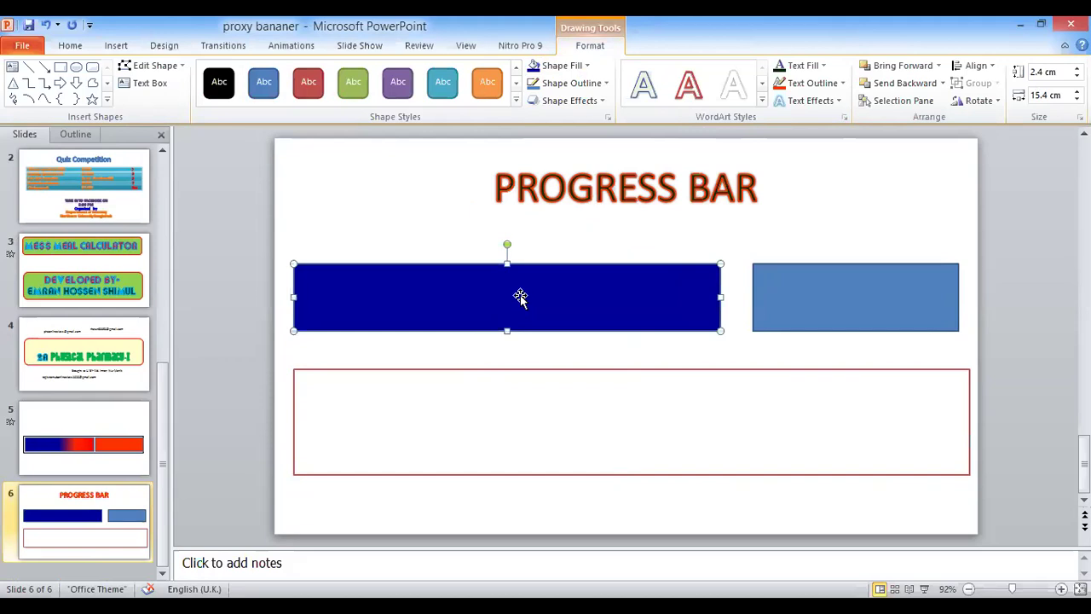
pyautogui.click(291, 47)
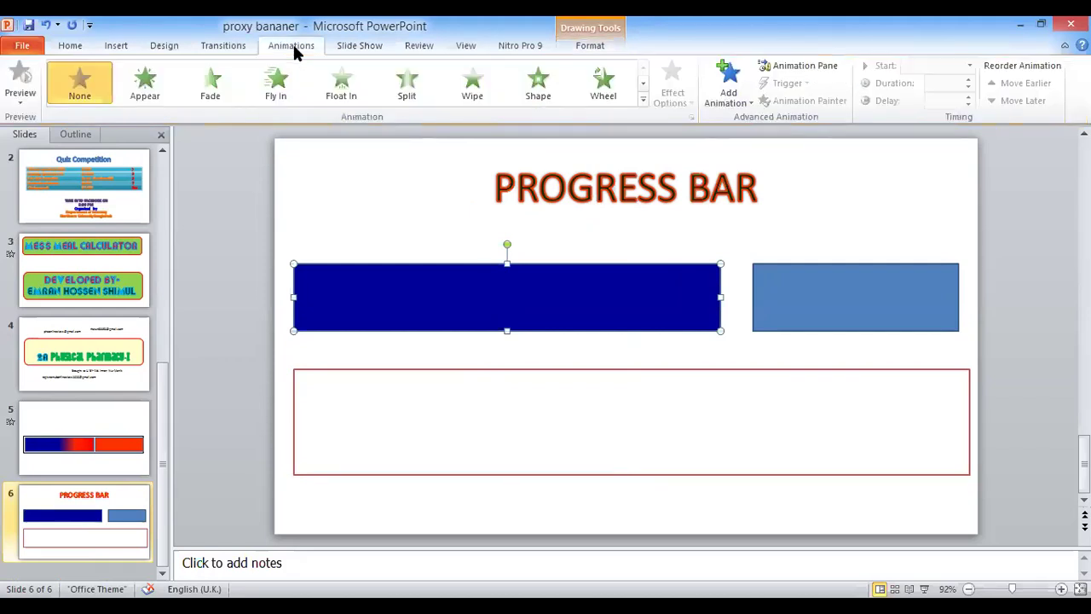
pyautogui.click(471, 82)
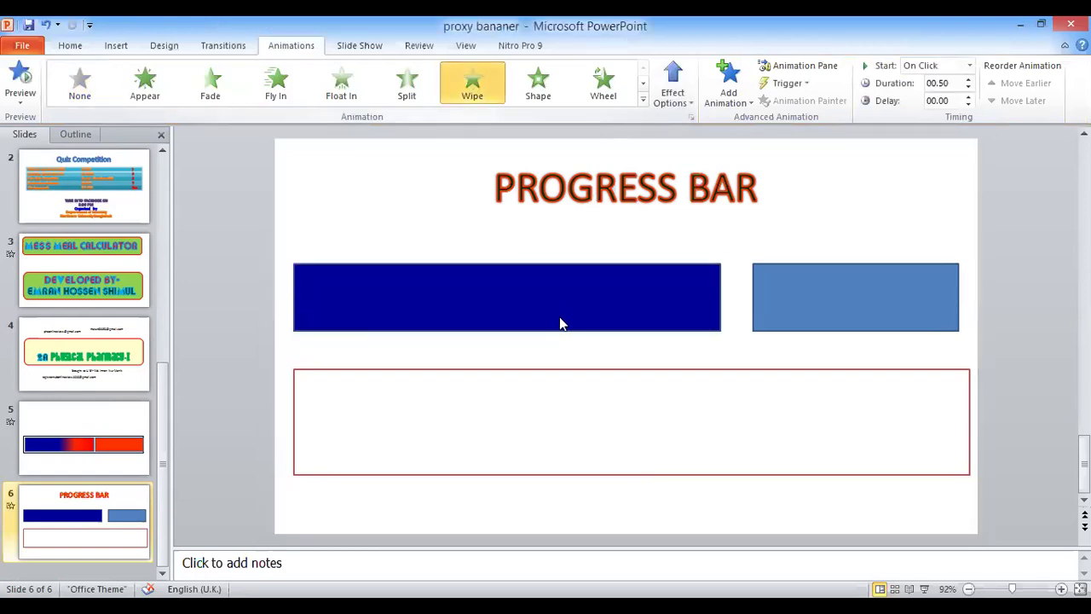
# - Fill the short upper rectangle with the standard dark red and give it a Wipe animation
pyautogui.click(832, 300)
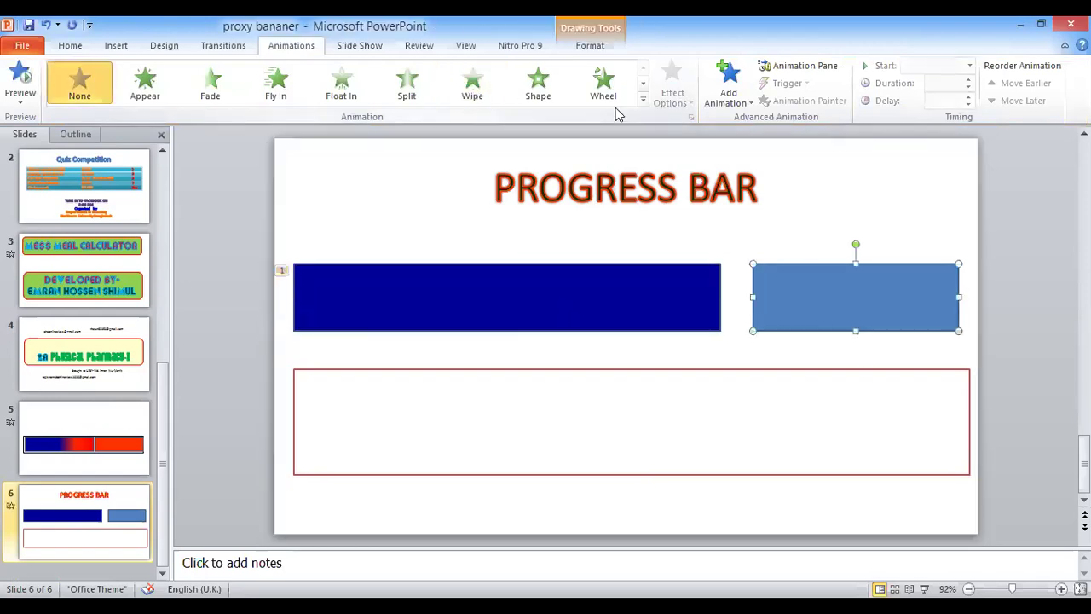
pyautogui.click(588, 46)
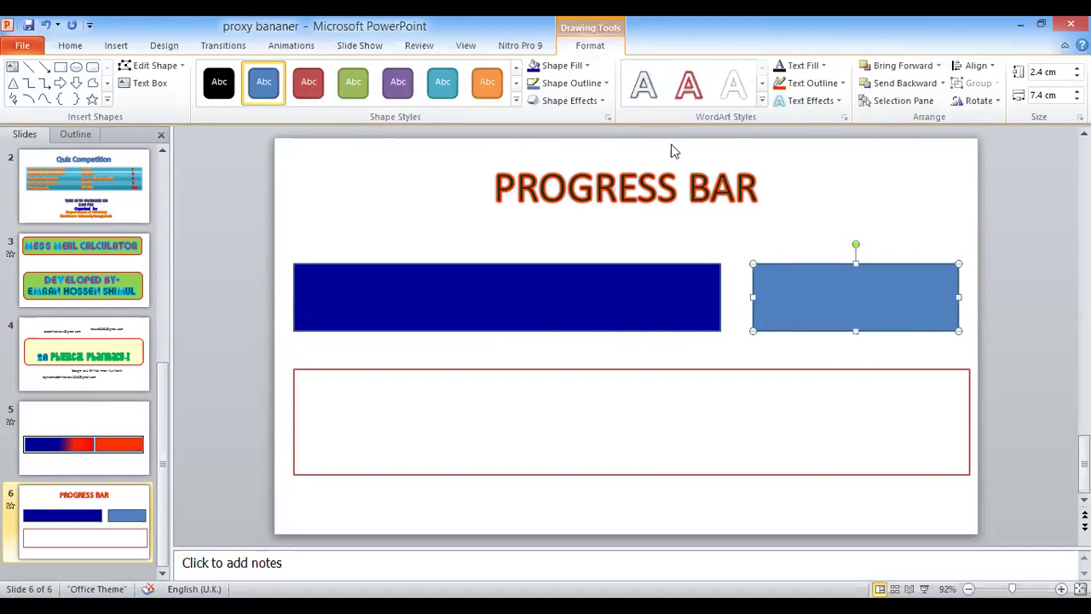
pyautogui.click(824, 66)
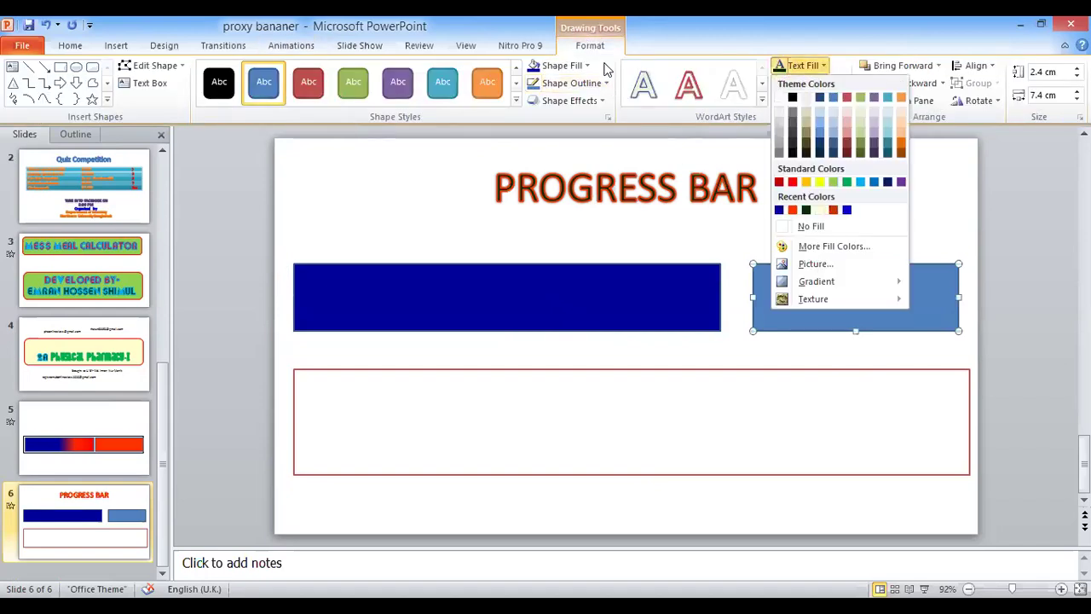
pyautogui.click(588, 67)
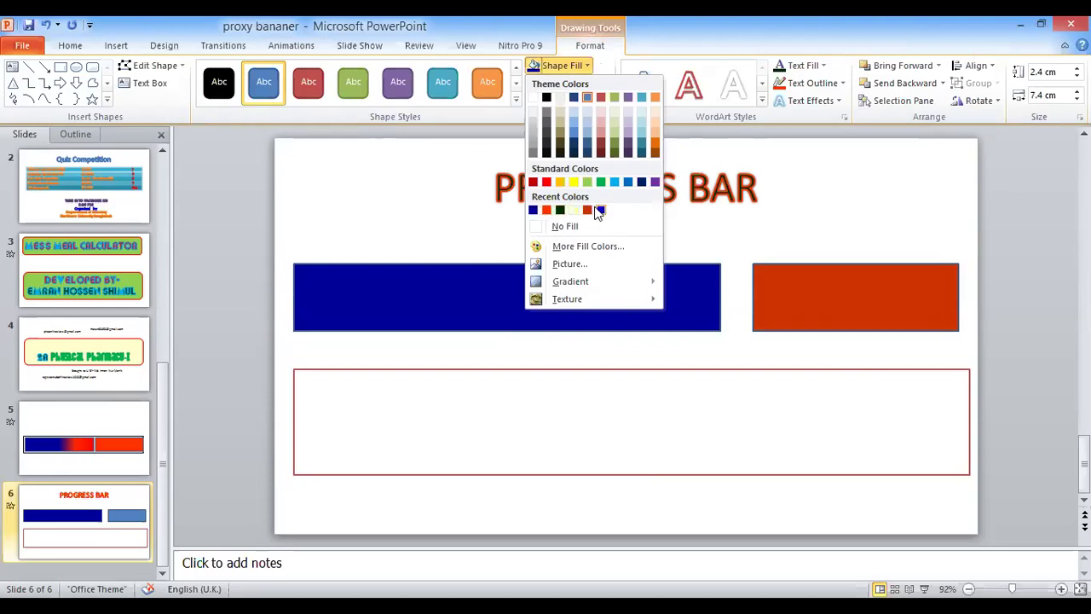
pyautogui.click(534, 182)
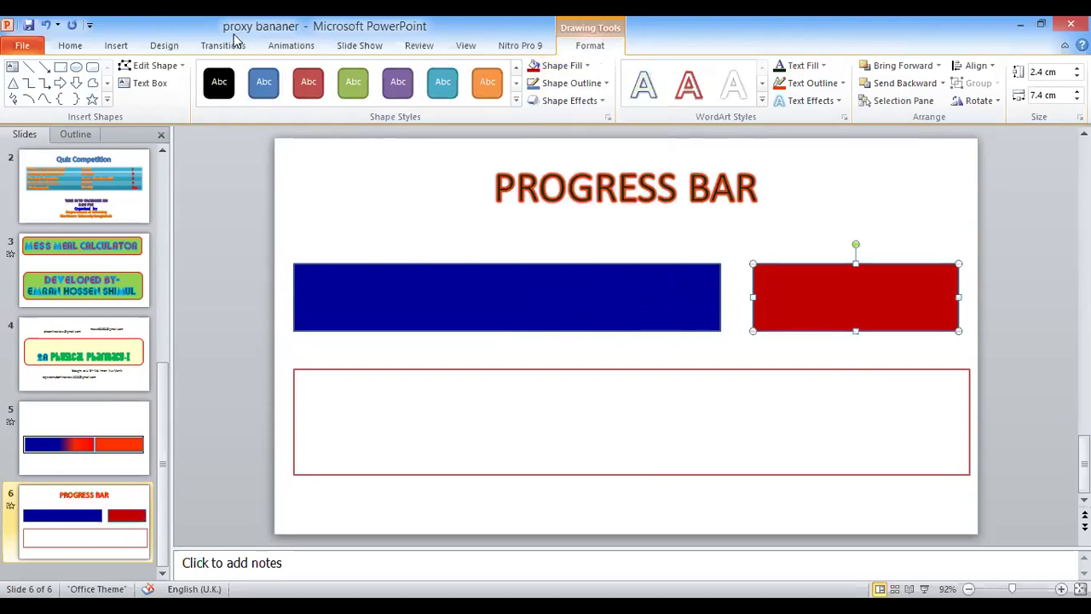
pyautogui.click(293, 47)
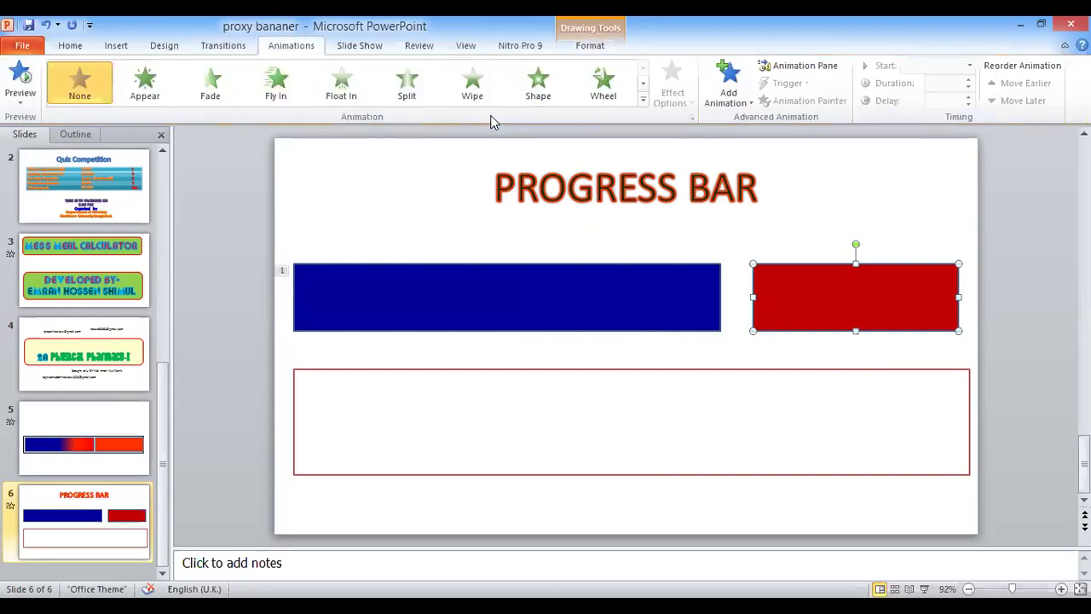
pyautogui.click(474, 84)
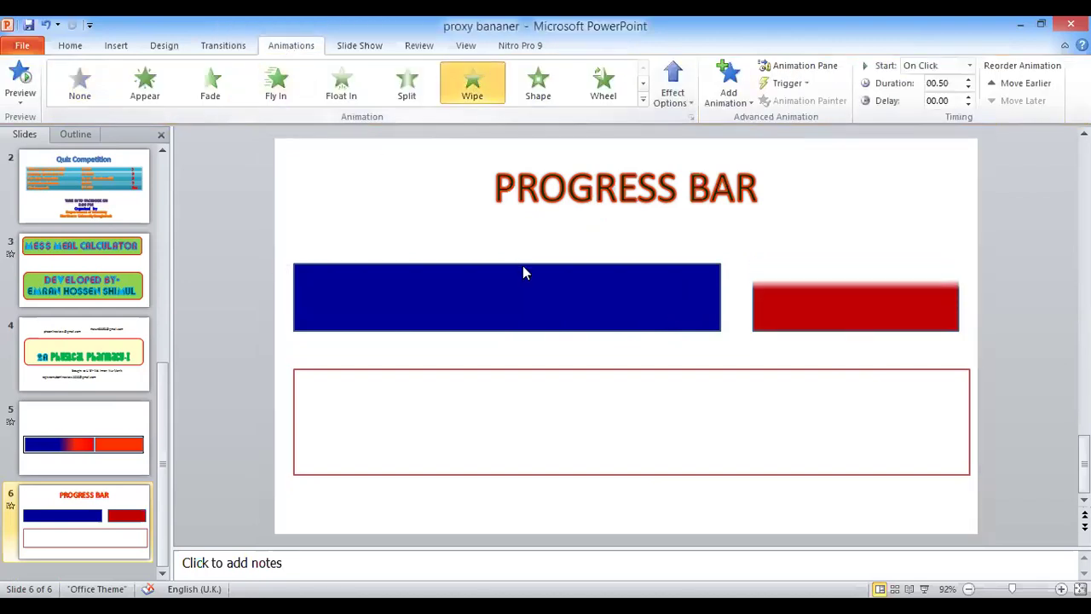
# - Set the duration of the blue rectangle's Wipe animation to 50.00 seconds
pyautogui.click(532, 287)
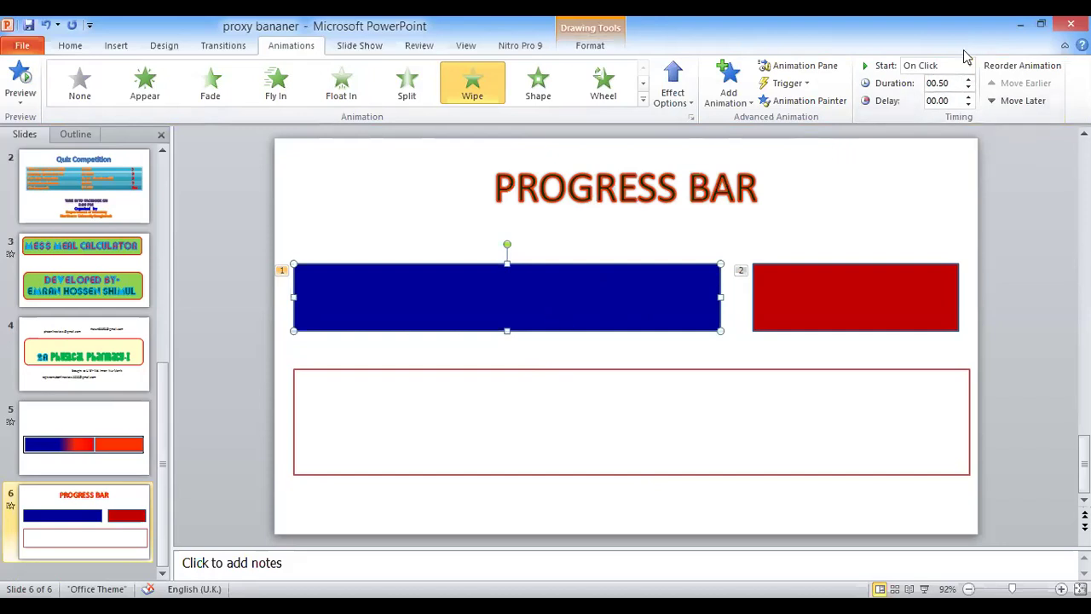
pyautogui.click(932, 83)
pyautogui.press('BackSpace')
pyautogui.write('50')
# - Set the duration of the red rectangle's Wipe animation to 20.00 seconds
pyautogui.click(870, 299)
pyautogui.doubleClick(933, 85)
pyautogui.click(932, 85)
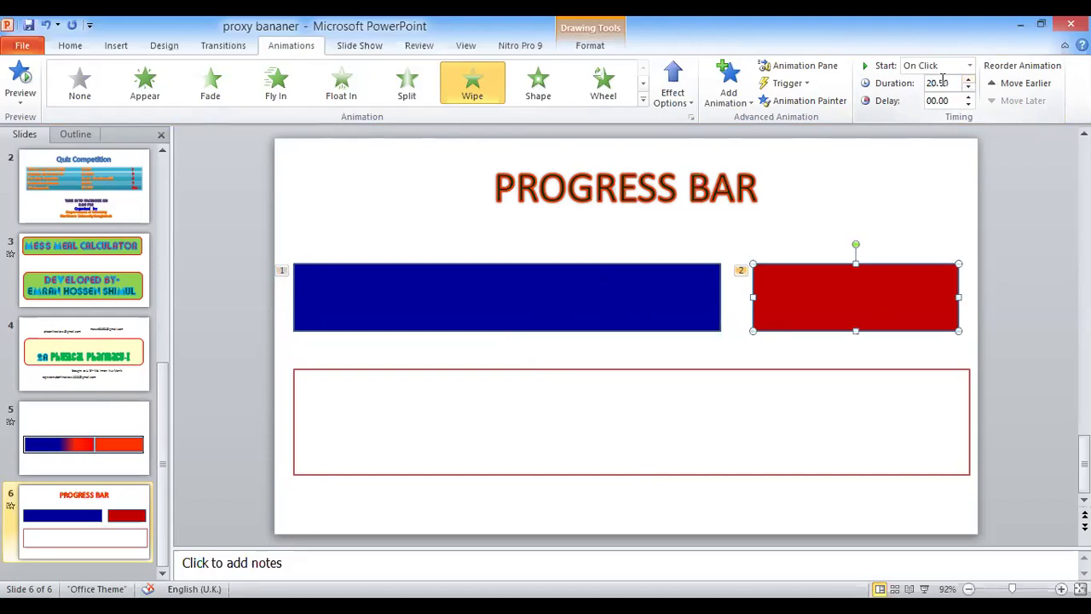
pyautogui.press('BackSpace')
# - Set the blue rectangle's Wipe animation direction to From Left
pyautogui.click(611, 299)
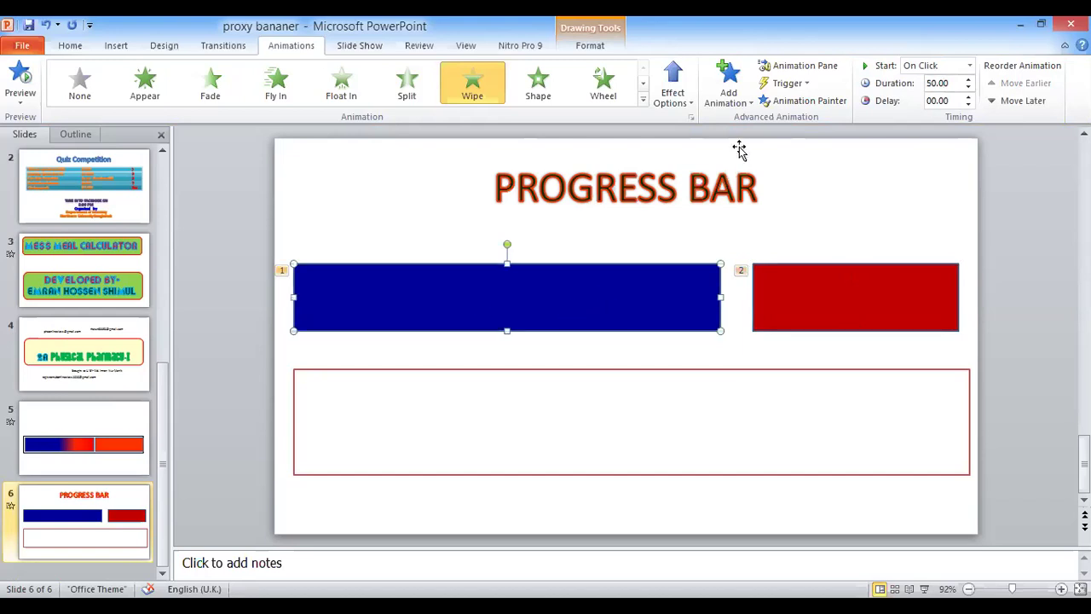
pyautogui.click(692, 106)
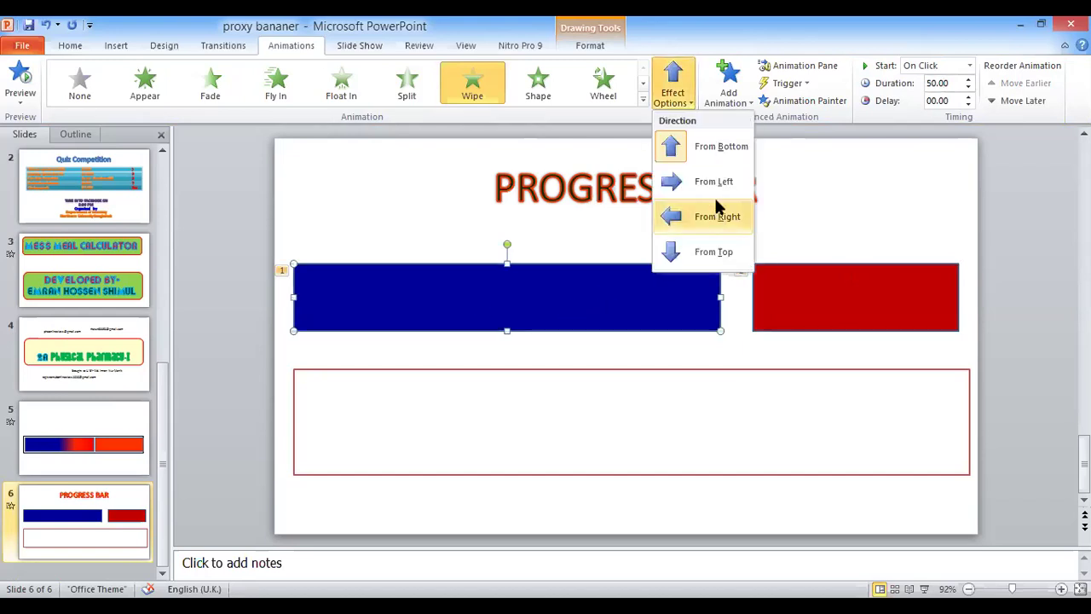
pyautogui.click(719, 184)
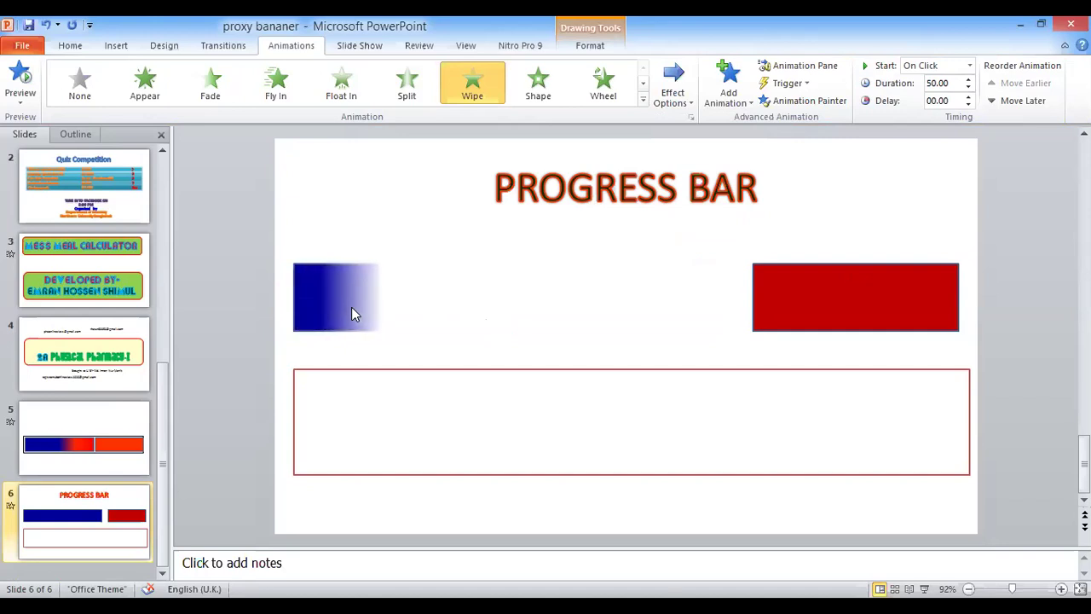
# - Set the red rectangle's Wipe animation direction to From Left
pyautogui.click(871, 295)
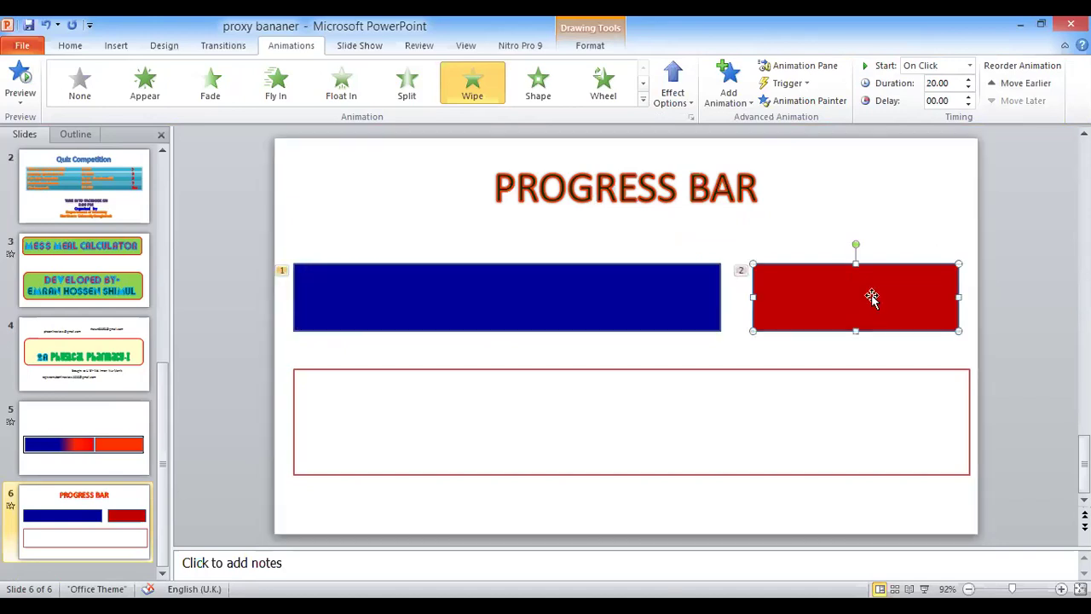
pyautogui.click(691, 100)
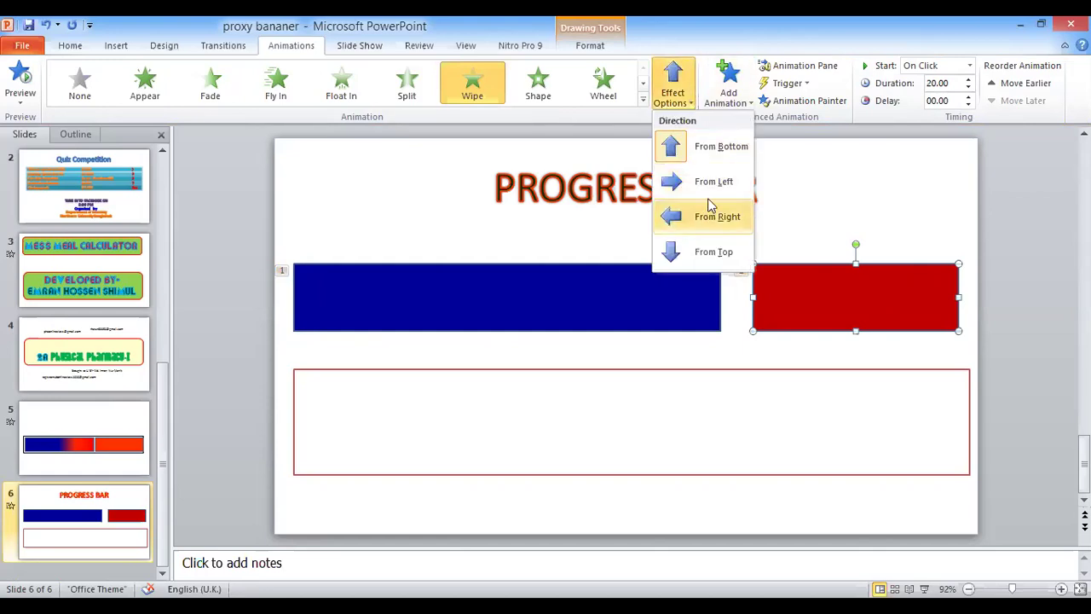
pyautogui.press('Return')
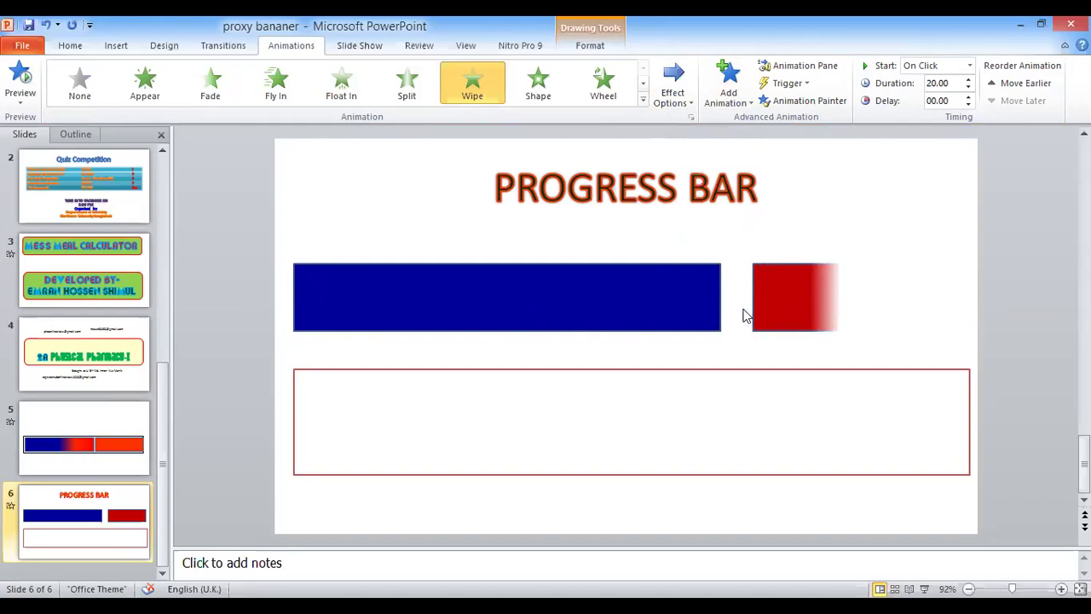
# - Give the blue rectangle a gradient fill and set the color of its first gradient stop at 0% to dark blue
pyautogui.click(452, 294)
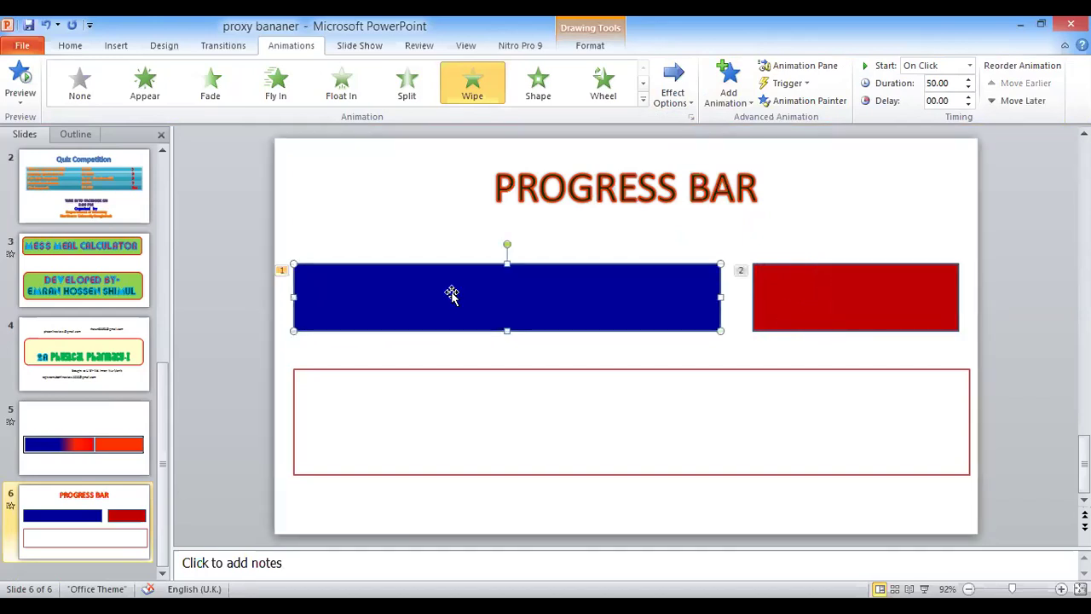
pyautogui.rightClick(452, 292)
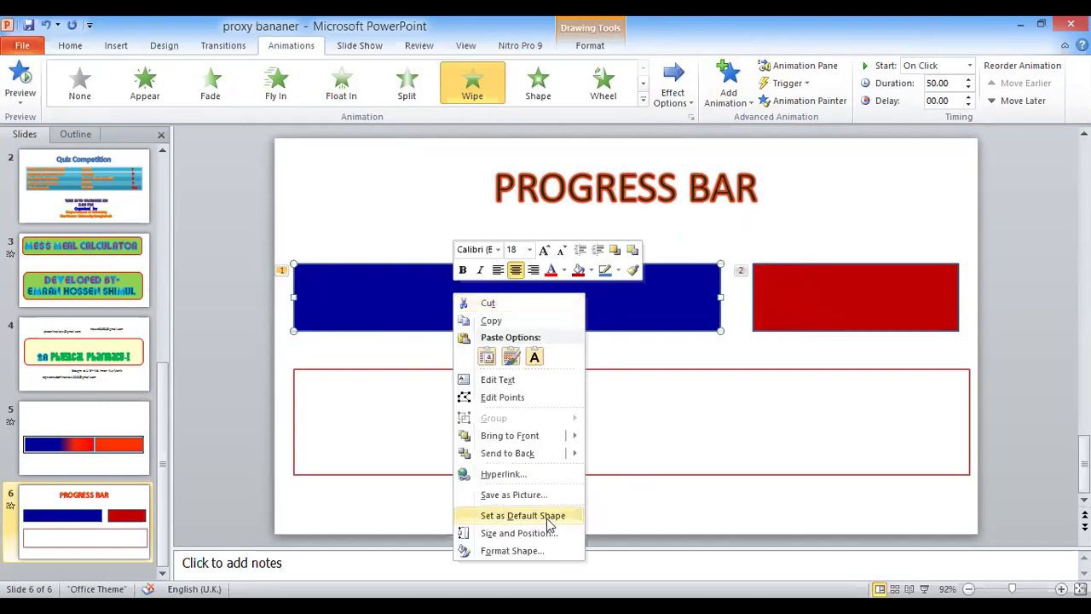
pyautogui.press('Escape')
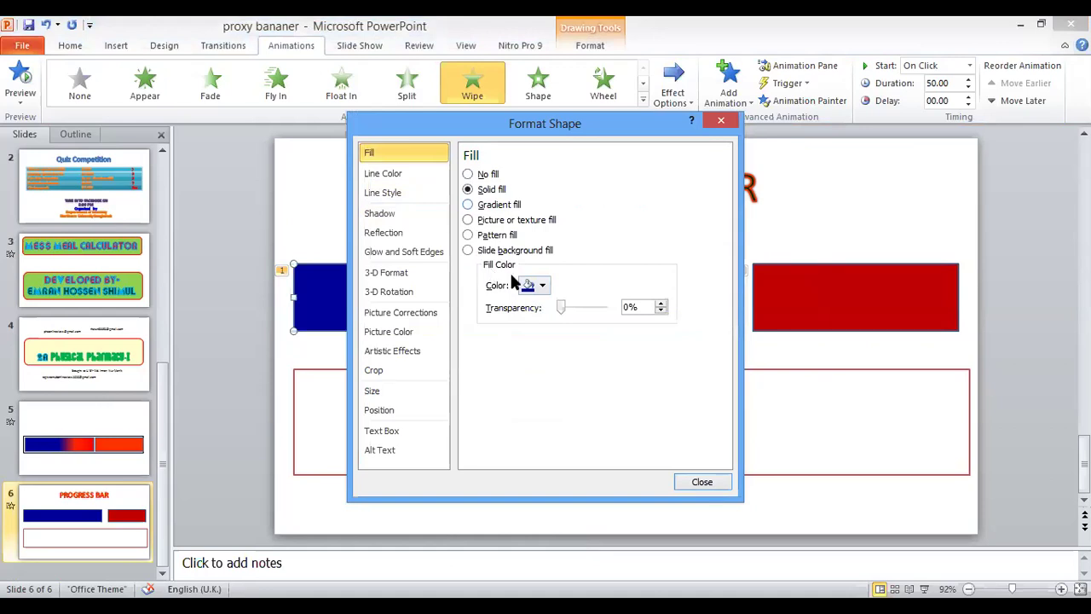
pyautogui.click(468, 206)
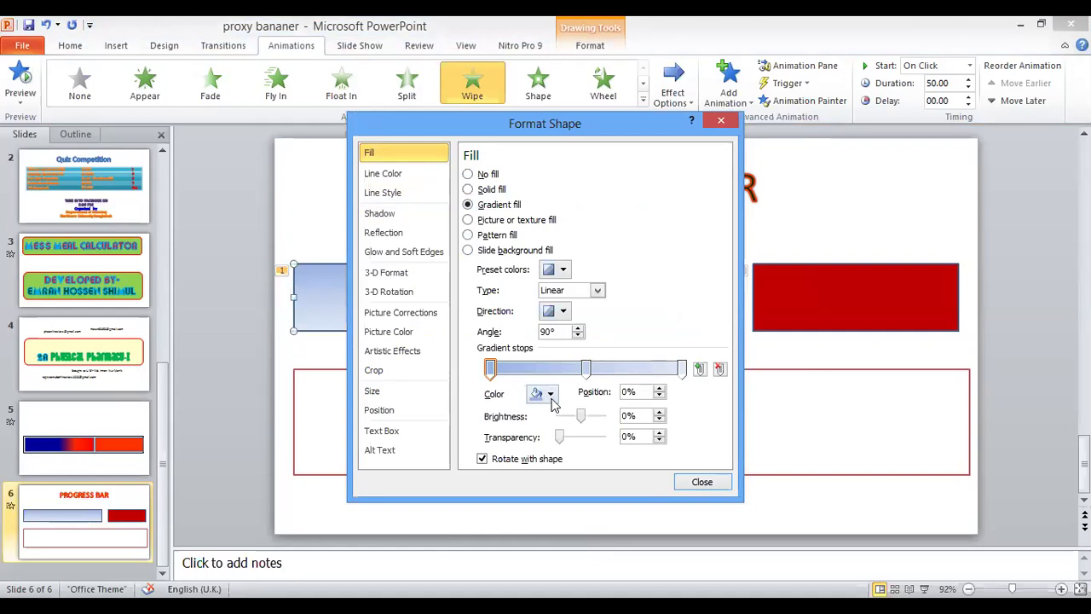
pyautogui.click(551, 394)
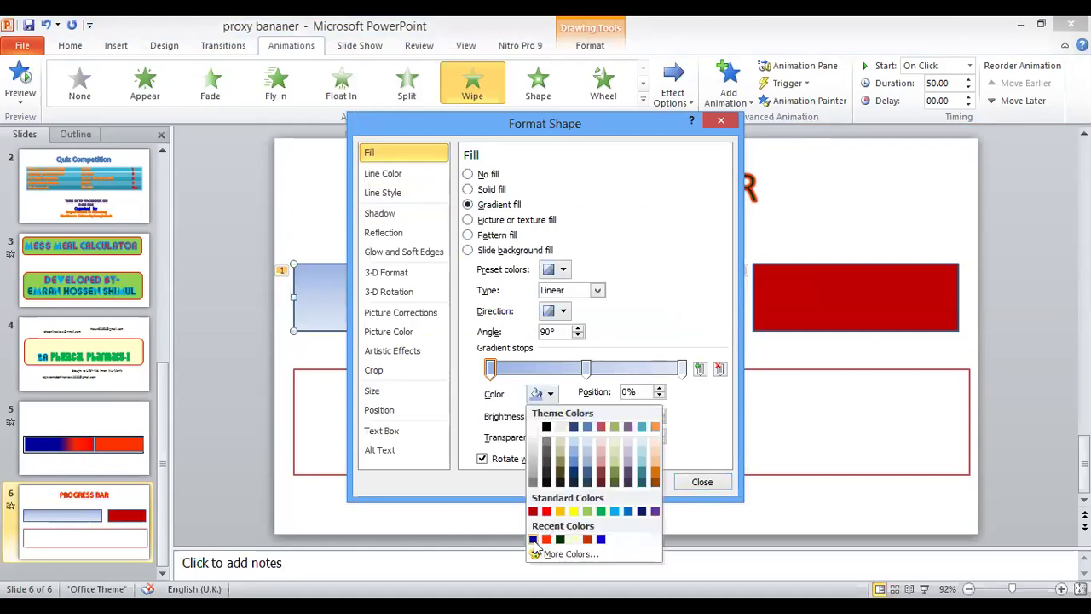
pyautogui.click(533, 540)
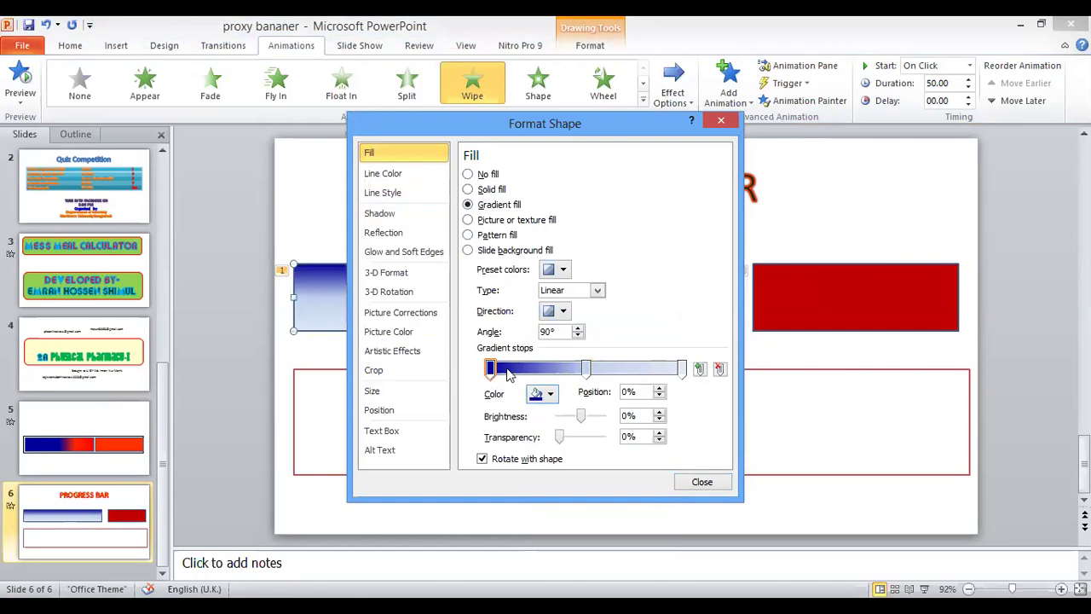
# - Add a dark blue gradient stop at 32%, and move the middle stop to 65% with an orange-red color
pyautogui.click(554, 370)
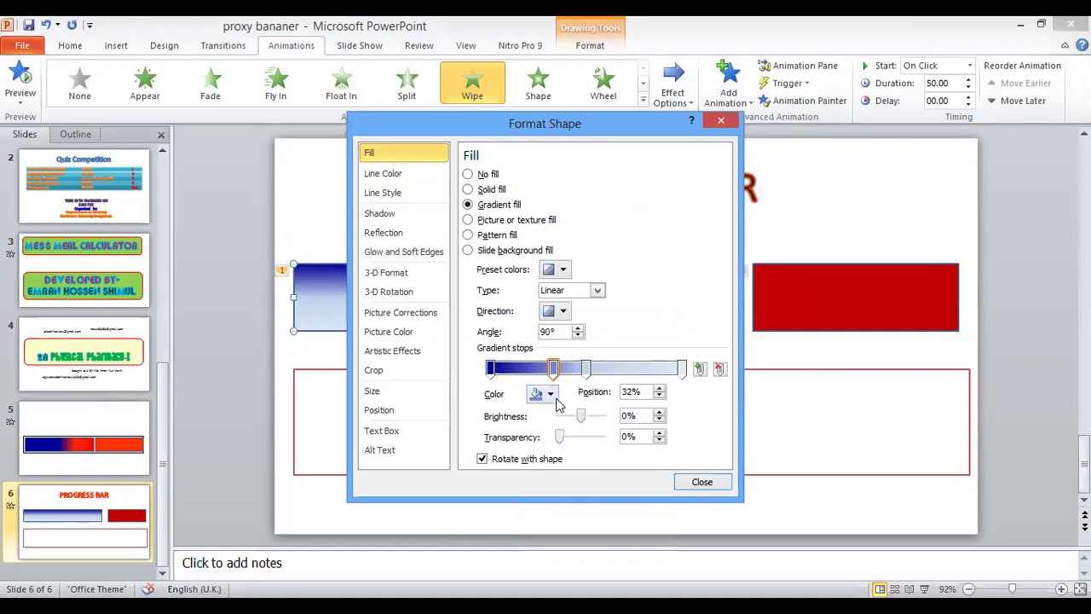
pyautogui.click(550, 395)
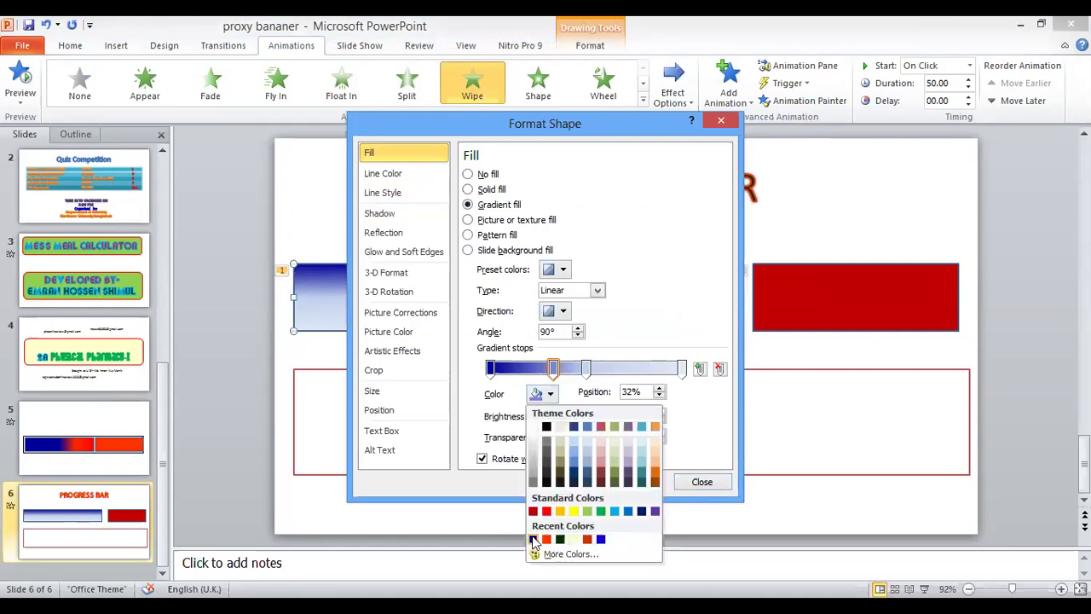
pyautogui.click(534, 540)
pyautogui.moveTo(587, 369); pyautogui.dragTo(620, 368)
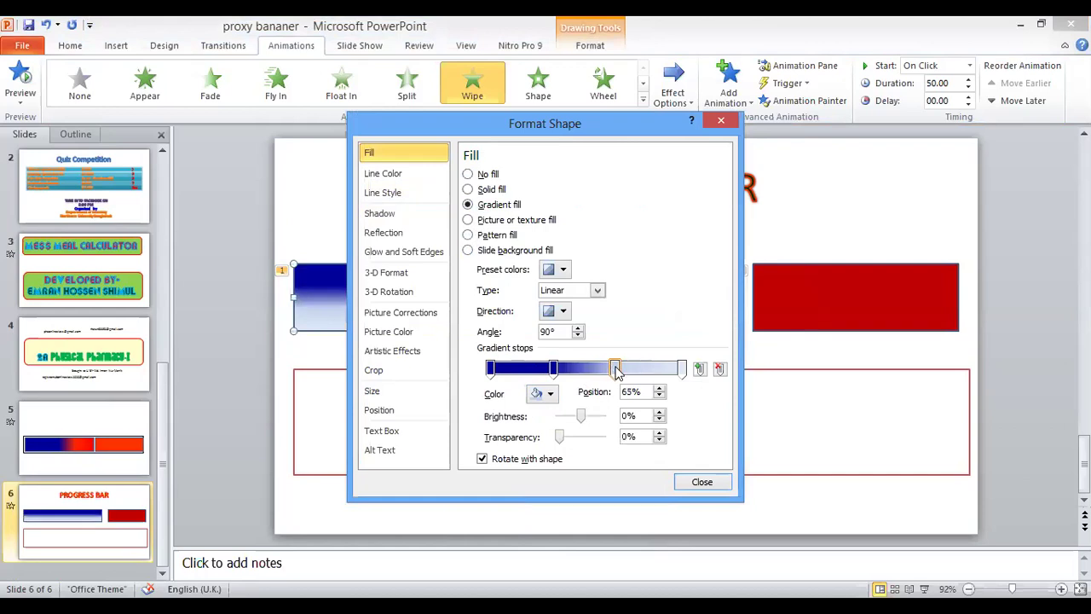
pyautogui.click(552, 395)
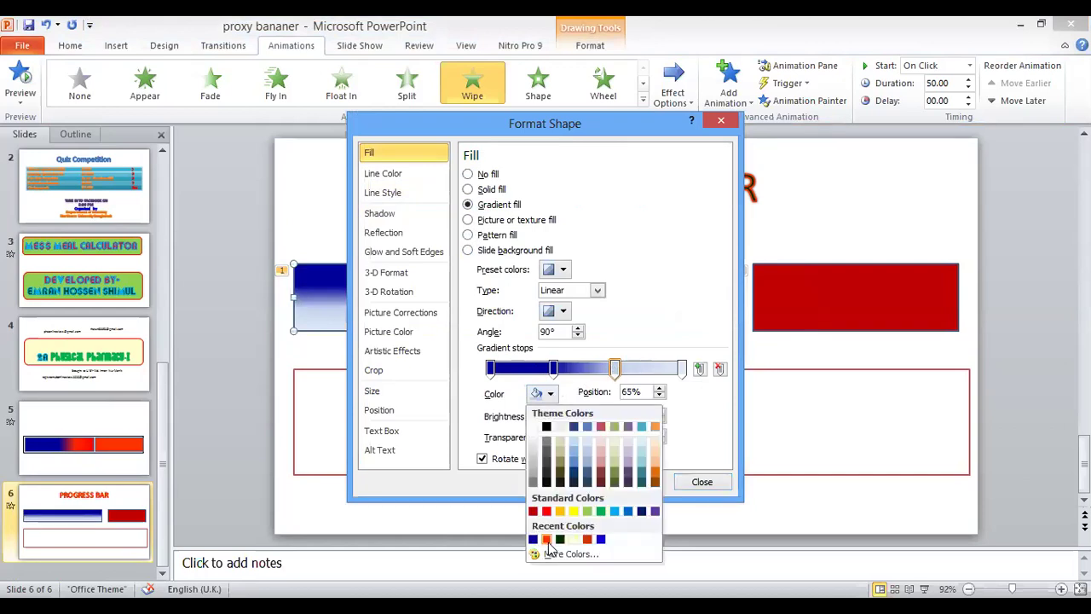
pyautogui.click(547, 539)
# - Set the gradient stop at 100% to orange-red and open the choices for the gradient direction
pyautogui.click(682, 369)
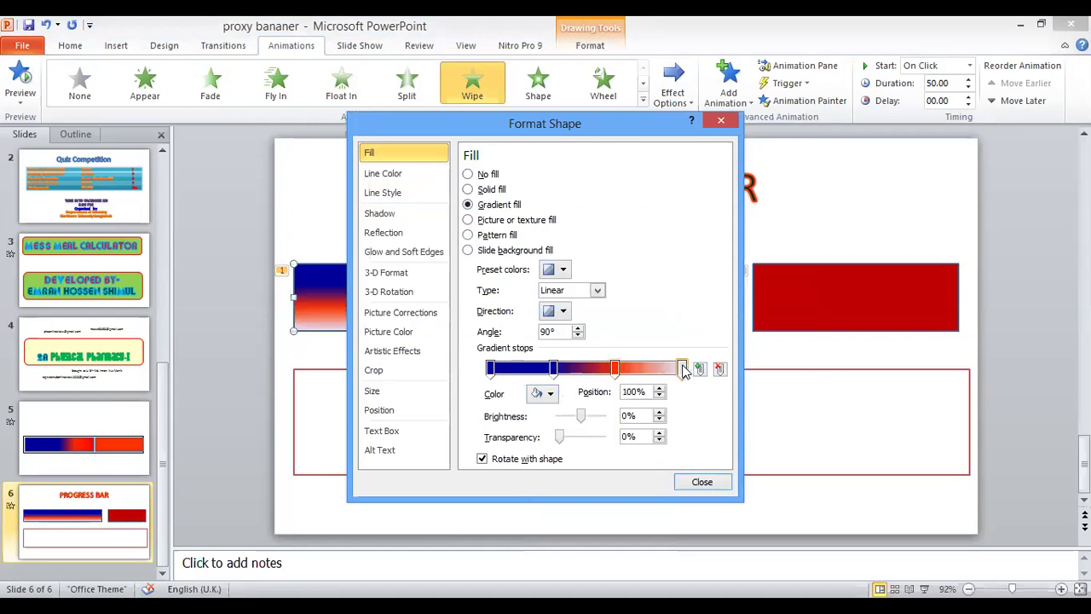
pyautogui.click(551, 394)
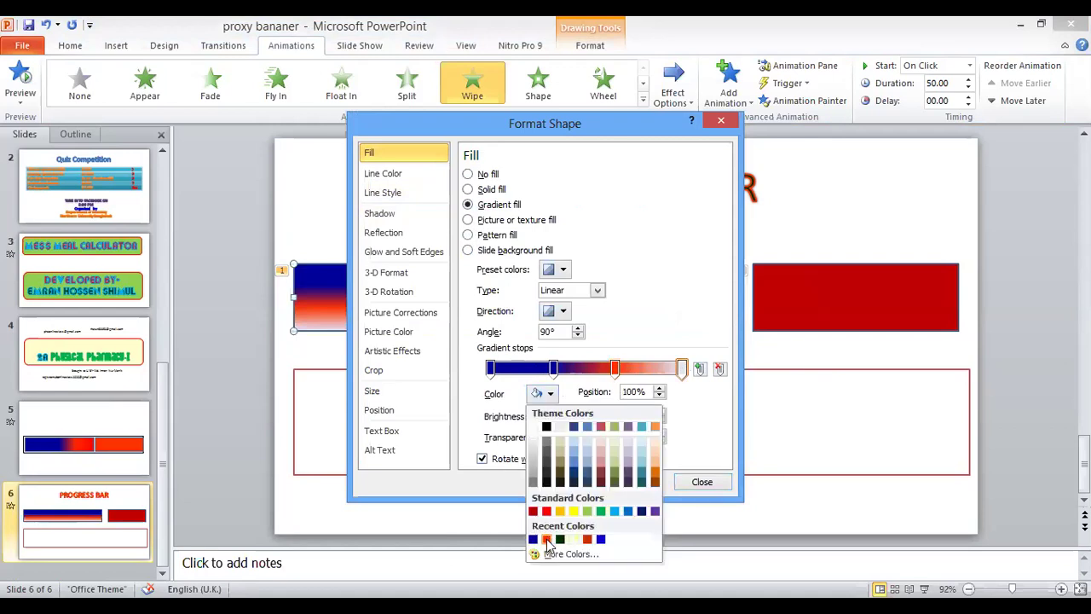
pyautogui.click(546, 540)
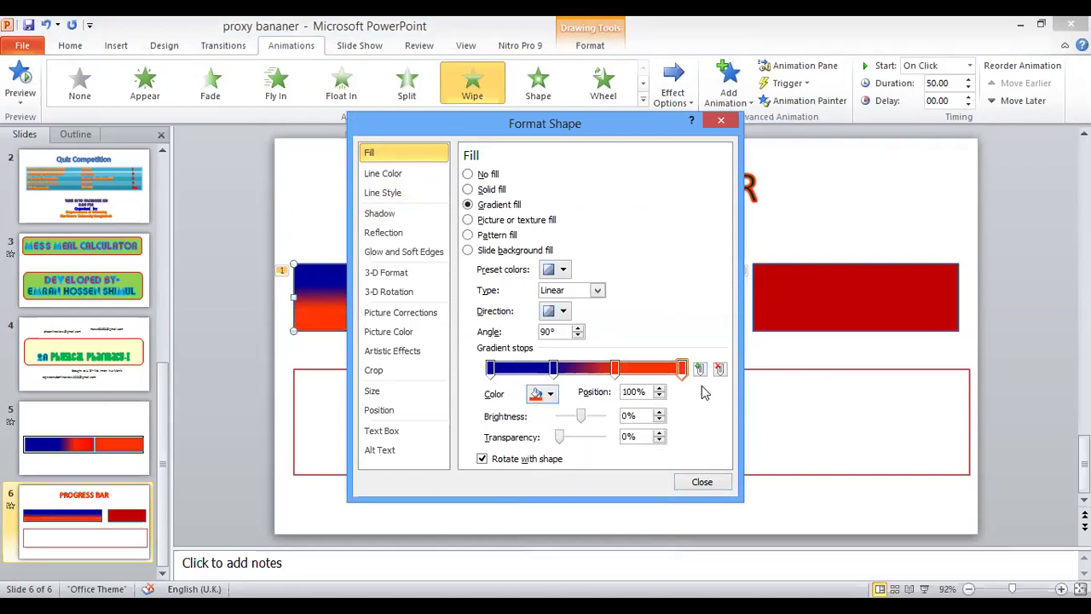
pyautogui.click(563, 313)
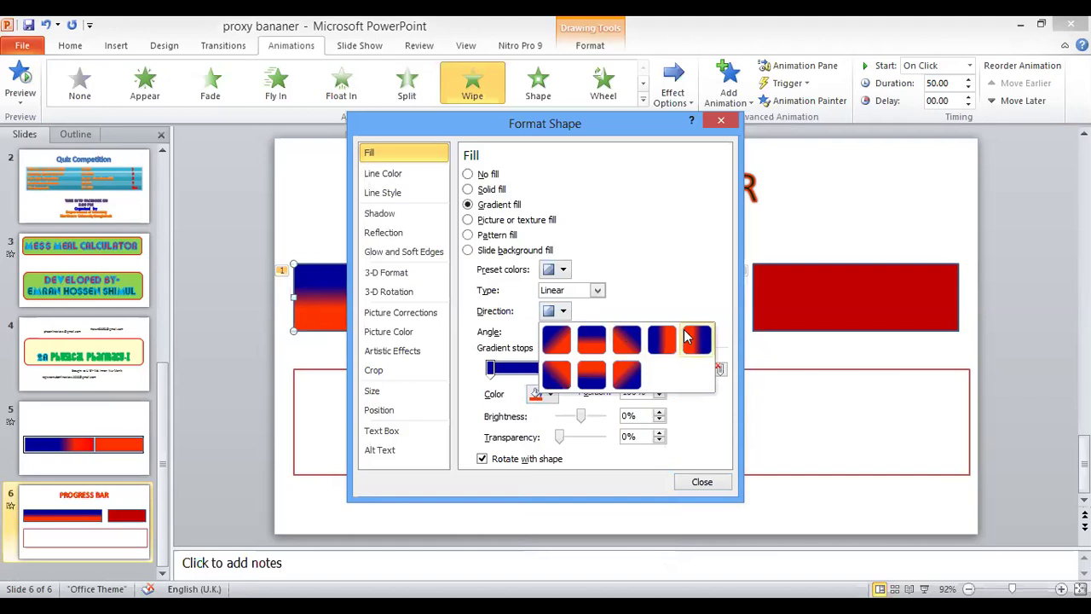
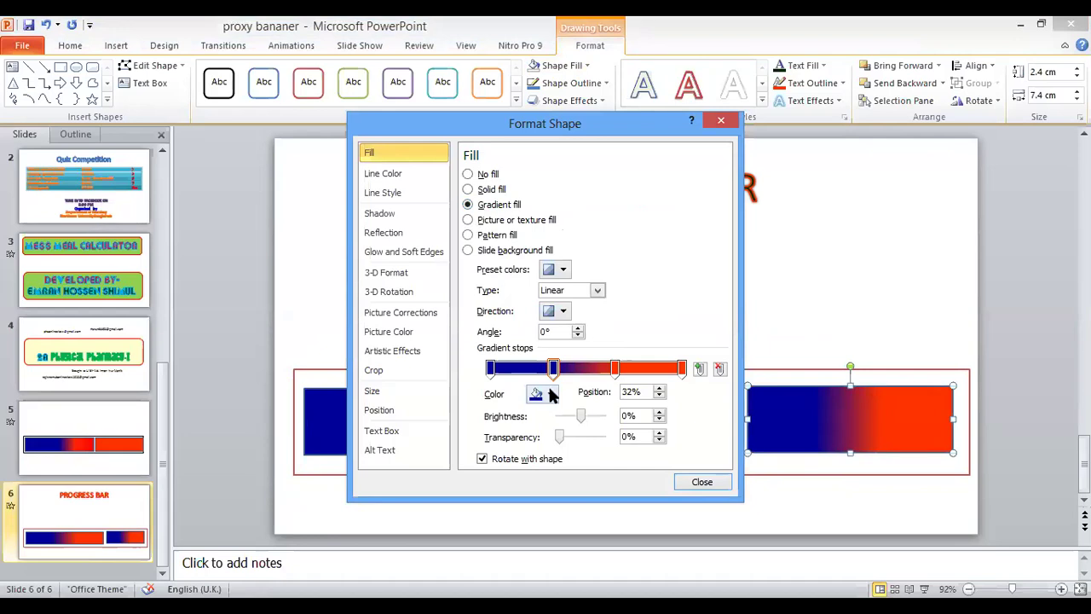
# - Set the smaller rectangle's 32% gradient stop to Dark Red and its 0% stop to red
pyautogui.click(551, 394)
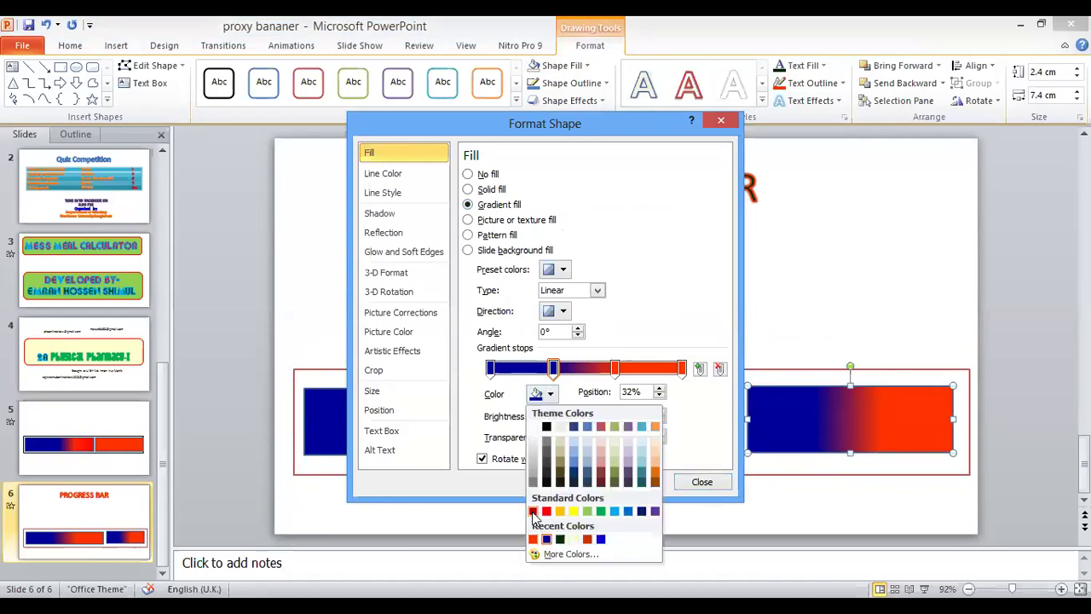
pyautogui.click(533, 511)
pyautogui.click(492, 367)
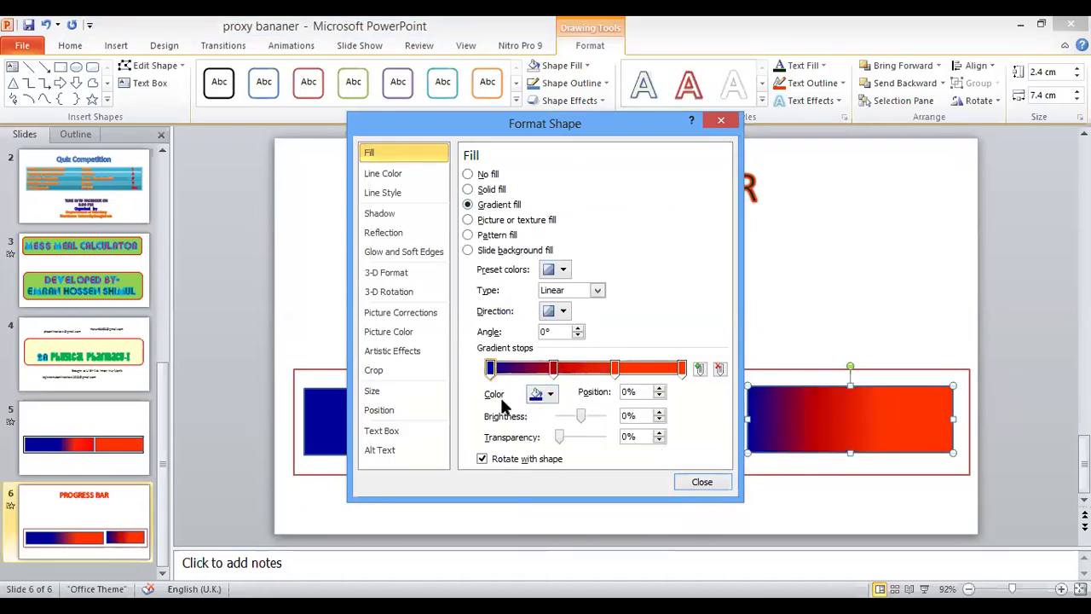
pyautogui.click(551, 396)
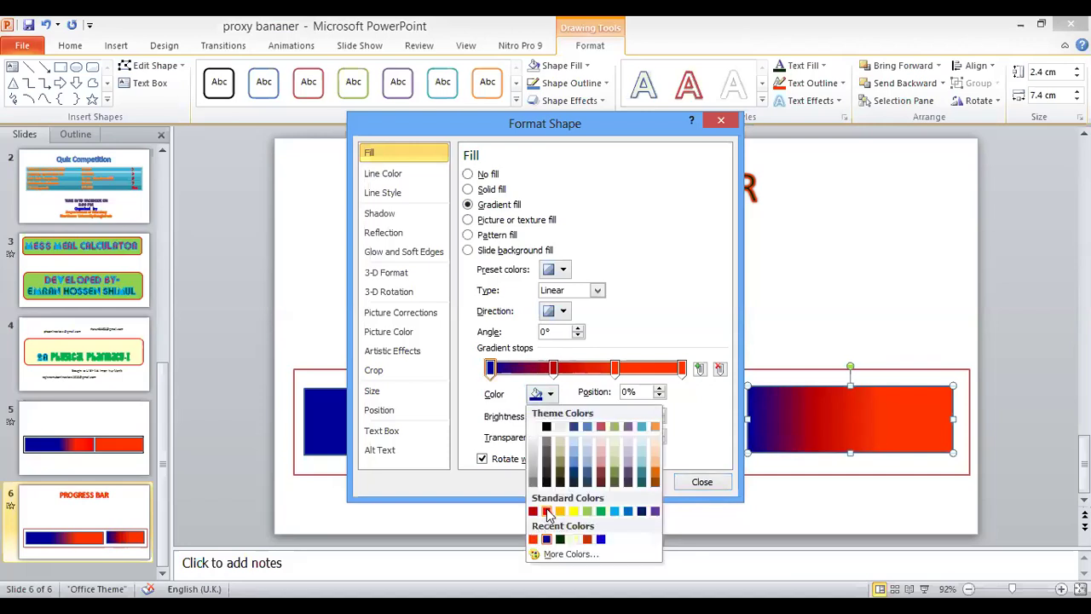
pyautogui.click(546, 511)
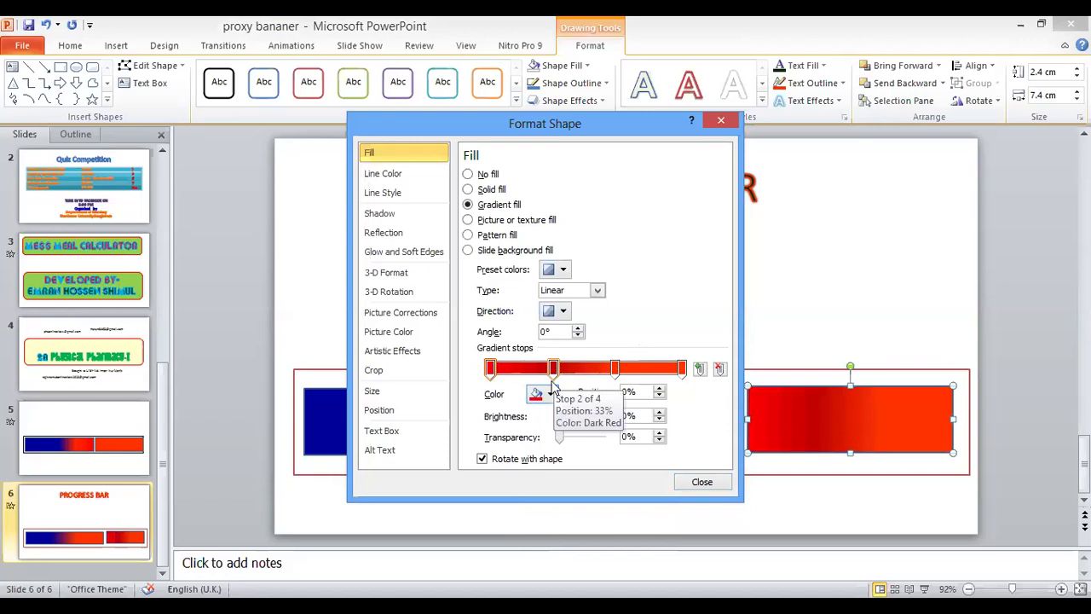
# - Recolor the smaller rectangle's 32% gradient stop orange-red and its 65% and 100% stops Dark Red
pyautogui.click(555, 369)
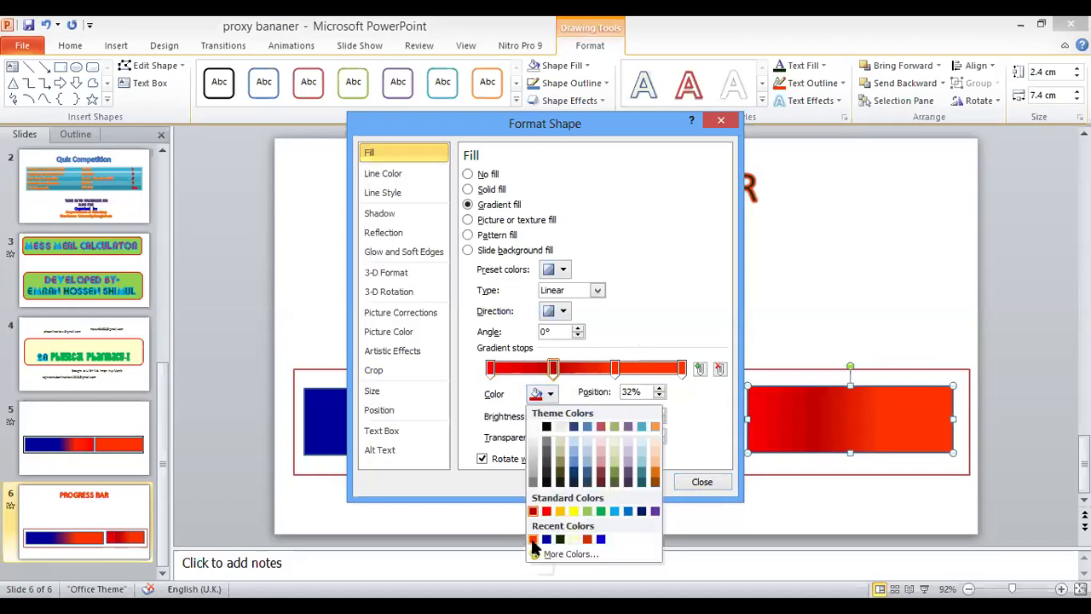
pyautogui.click(533, 539)
pyautogui.click(615, 368)
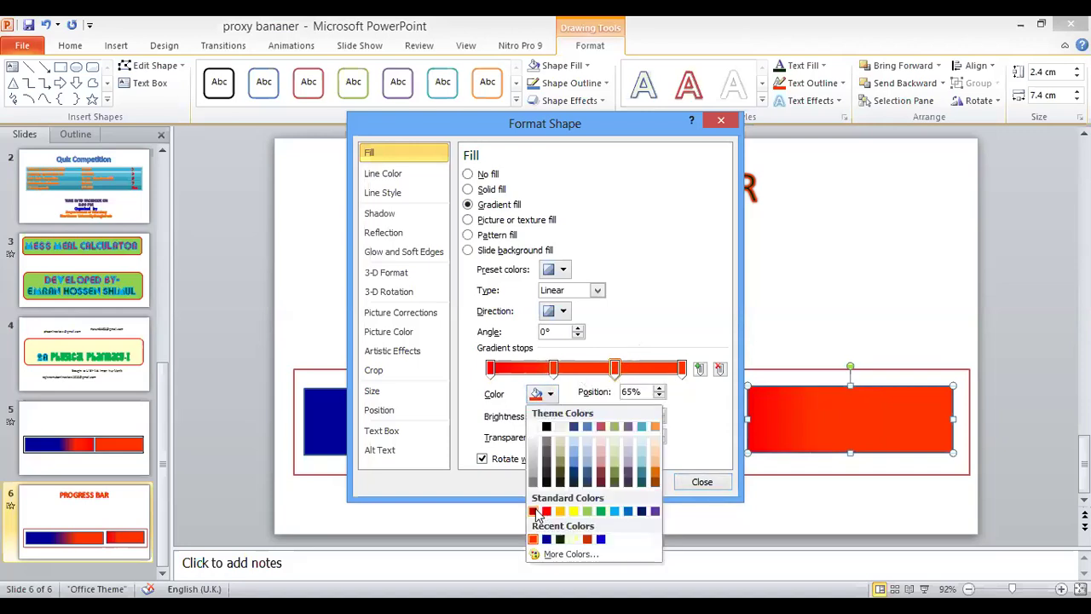
pyautogui.click(682, 369)
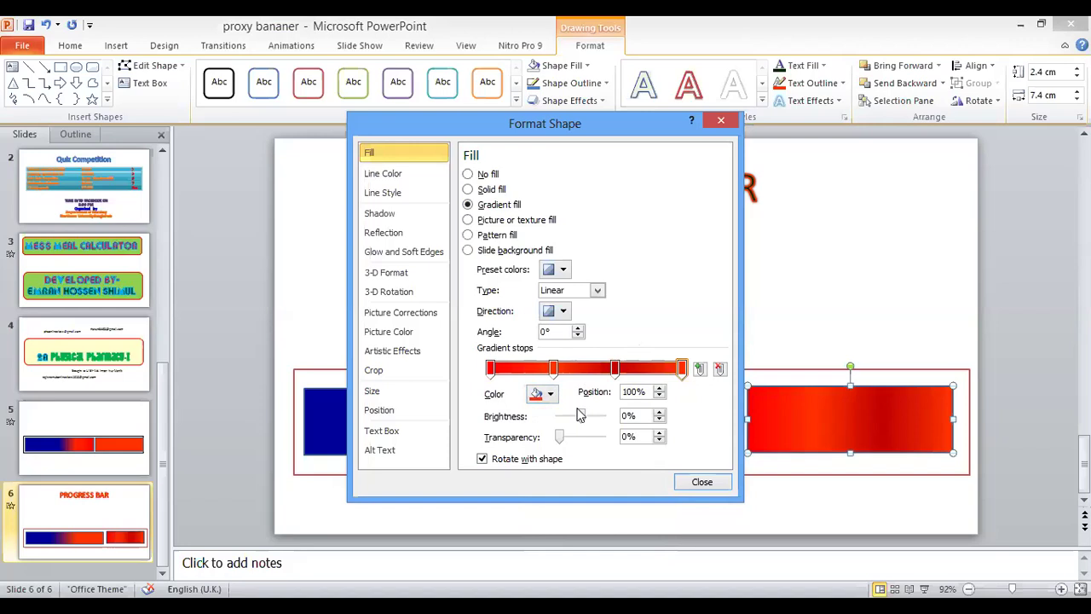
pyautogui.click(552, 394)
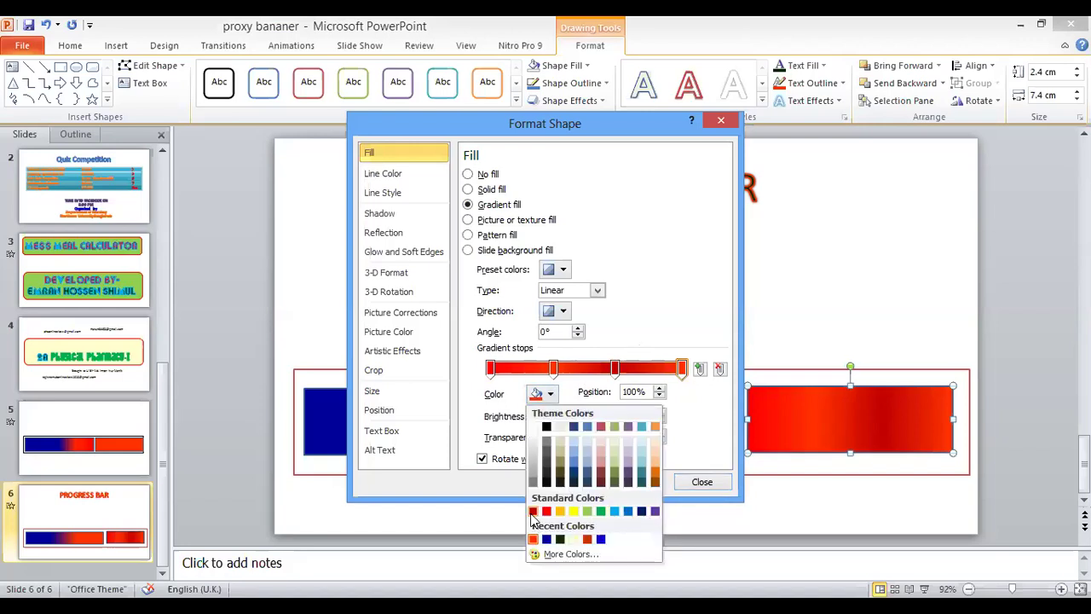
pyautogui.click(533, 512)
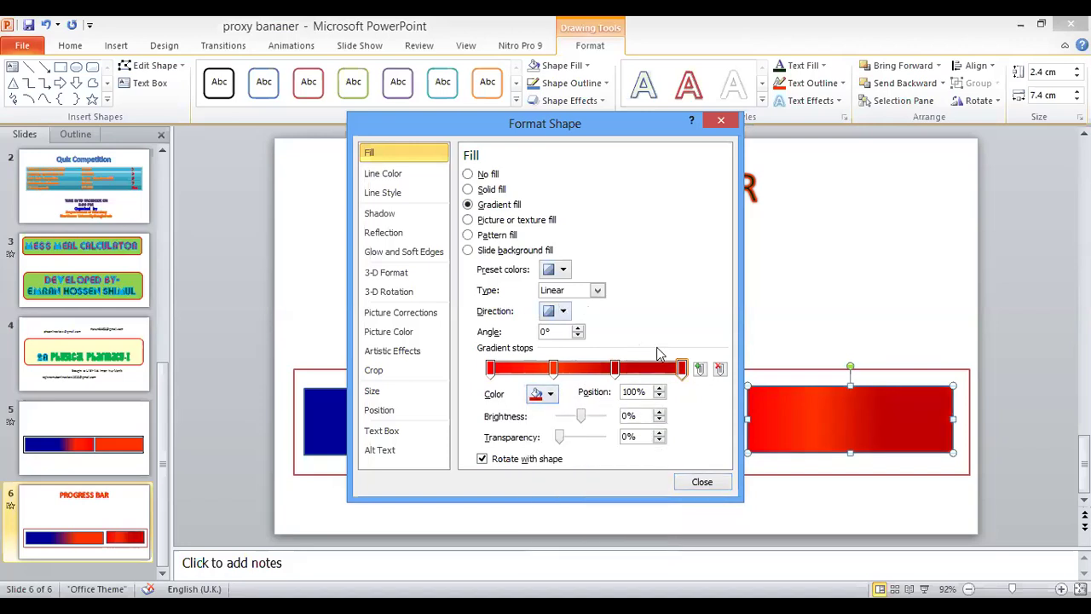
# - Set the smaller rectangle's gradient direction to Linear Right and close the shape formatting
pyautogui.hotkey('alt', 'd')
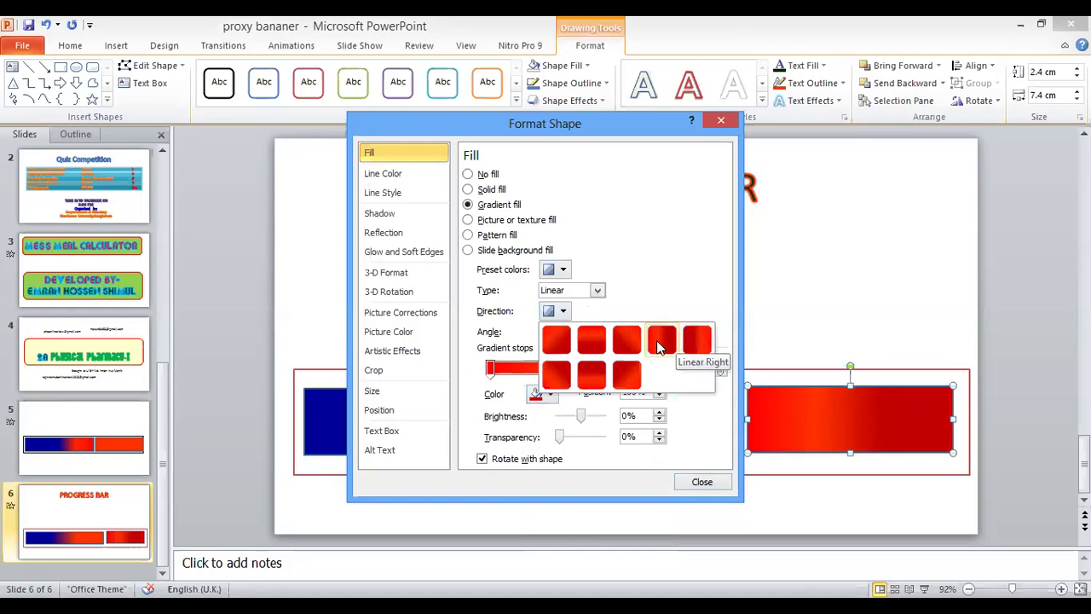
pyautogui.click(661, 346)
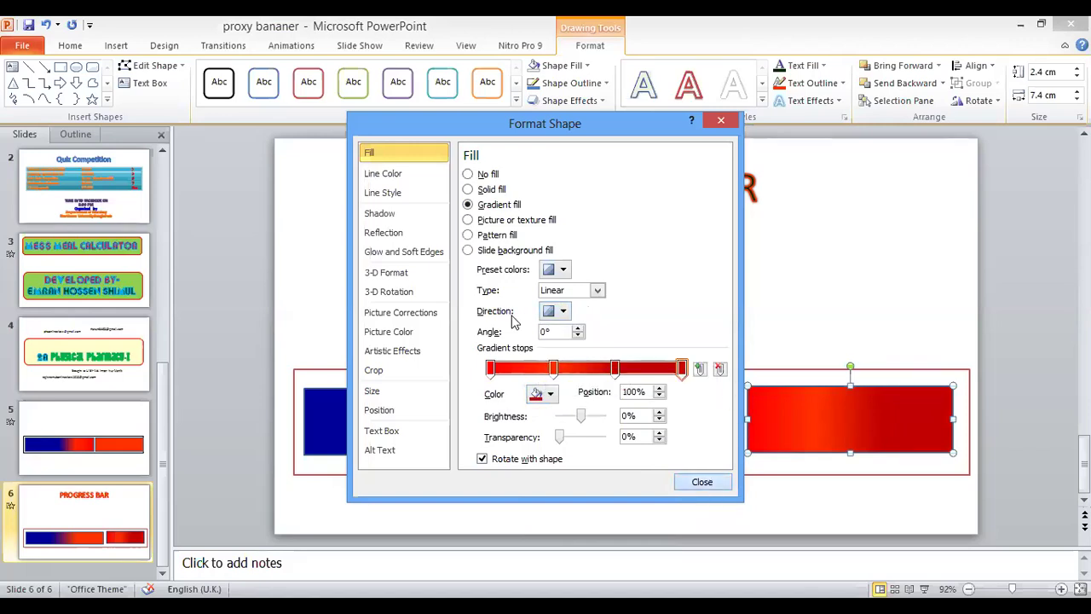
pyautogui.press('Escape')
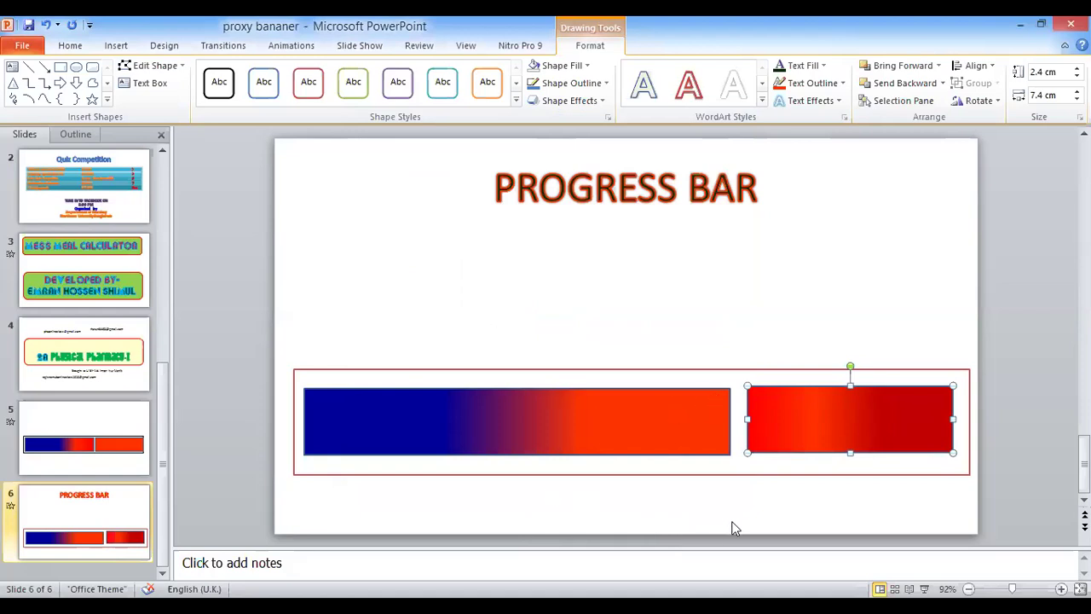
# - Play the progress bar slide as a slide show to check the animations, and return to editing
pyautogui.click(921, 587)
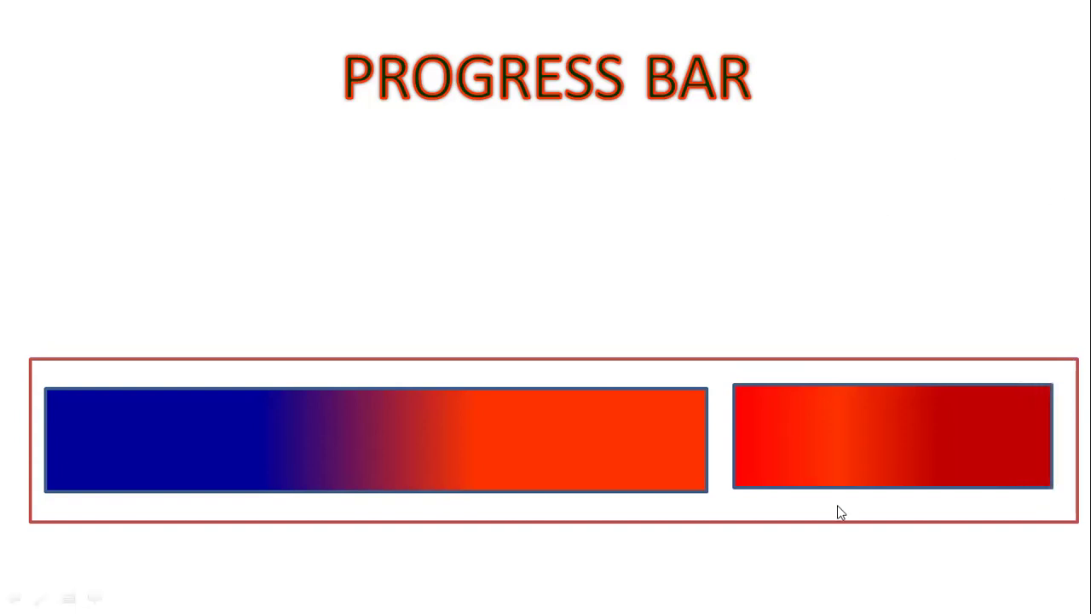
pyautogui.press('Escape')
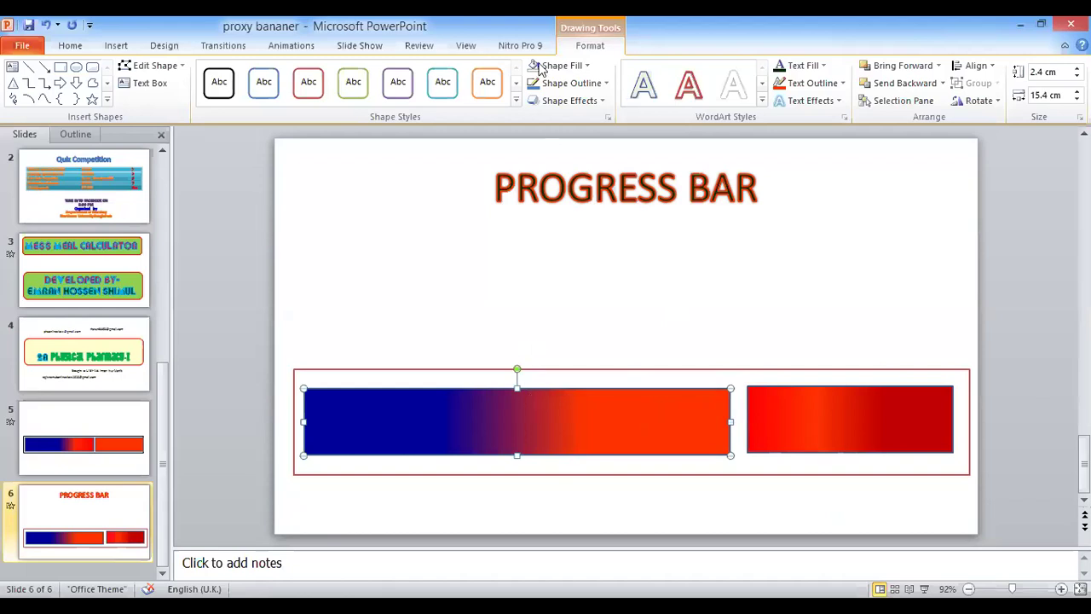
# - Open the animation settings for the blue-to-orange rectangle
pyautogui.click(284, 47)
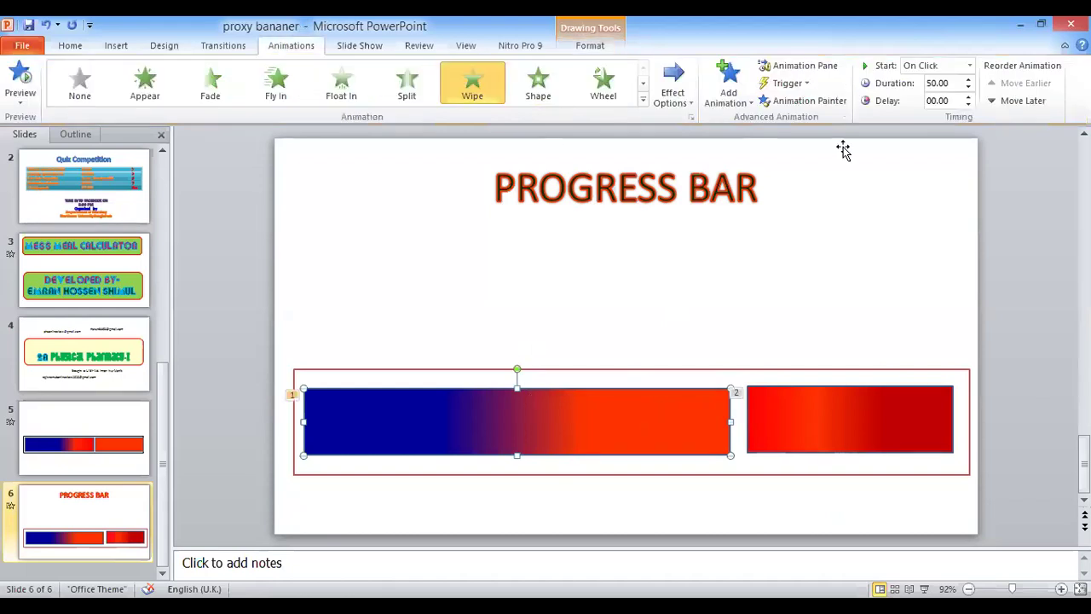